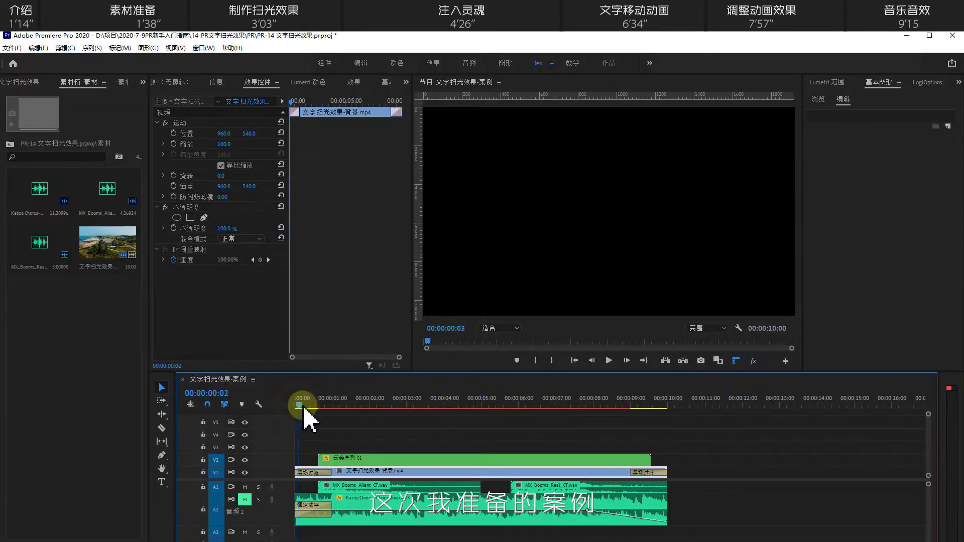
Preview the finished text light-sweep example by scrubbing through the sequence and playing it from the start
drag(303, 402, 298, 435)
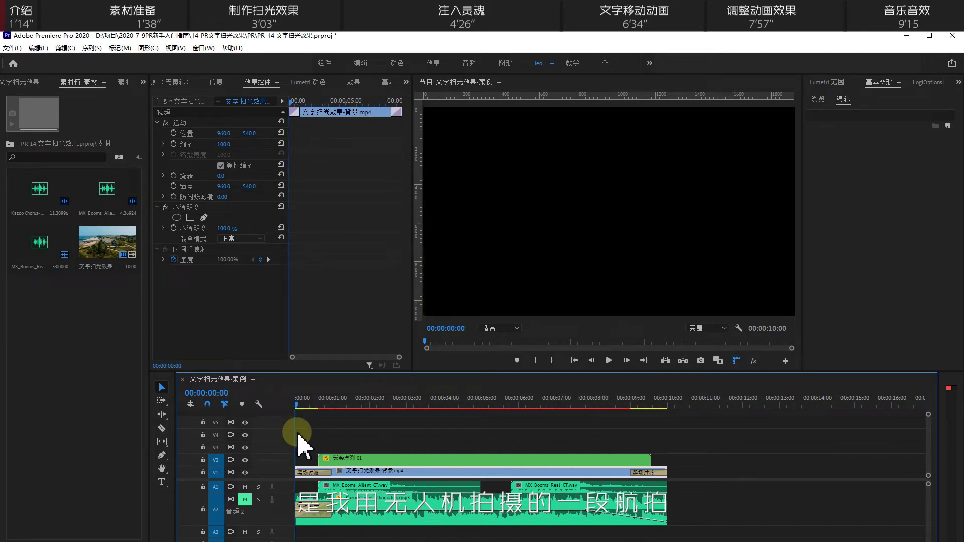
drag(315, 437, 426, 442)
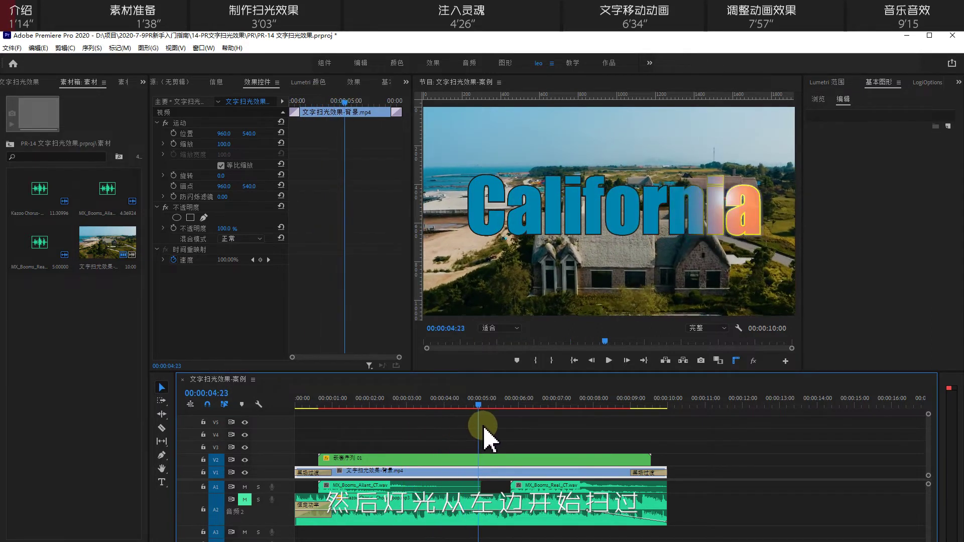
drag(497, 426, 504, 426)
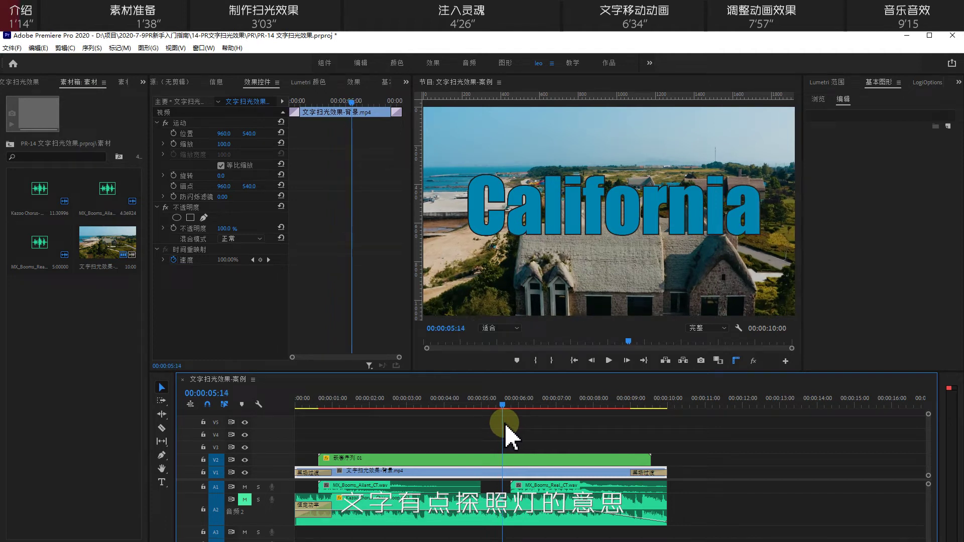
drag(504, 405, 298, 422)
key(space)
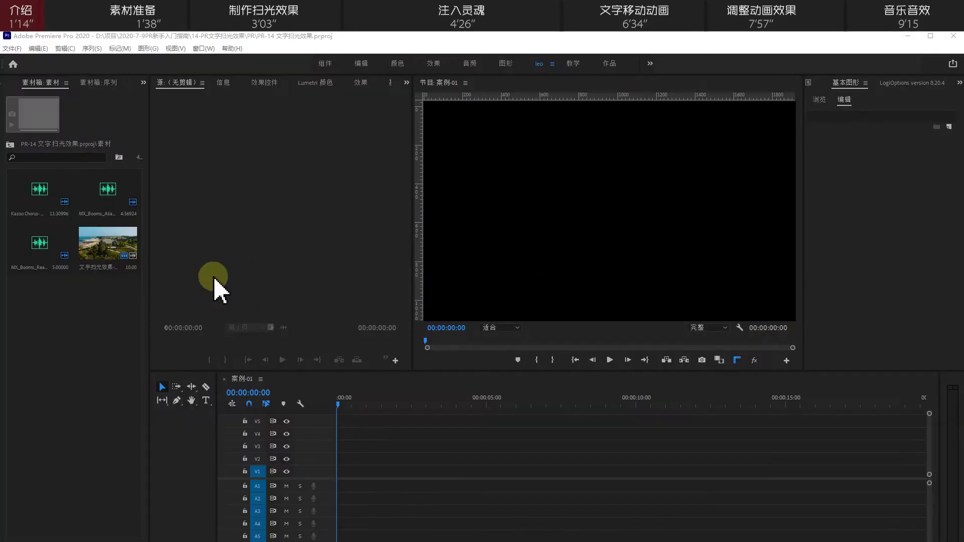
Open the aerial background clip 文字扫光效果-背景.mp4 and place only its video on V1 at the start of sequence 案例-01
double_click(99, 251)
drag(250, 346, 213, 346)
drag(270, 328, 333, 474)
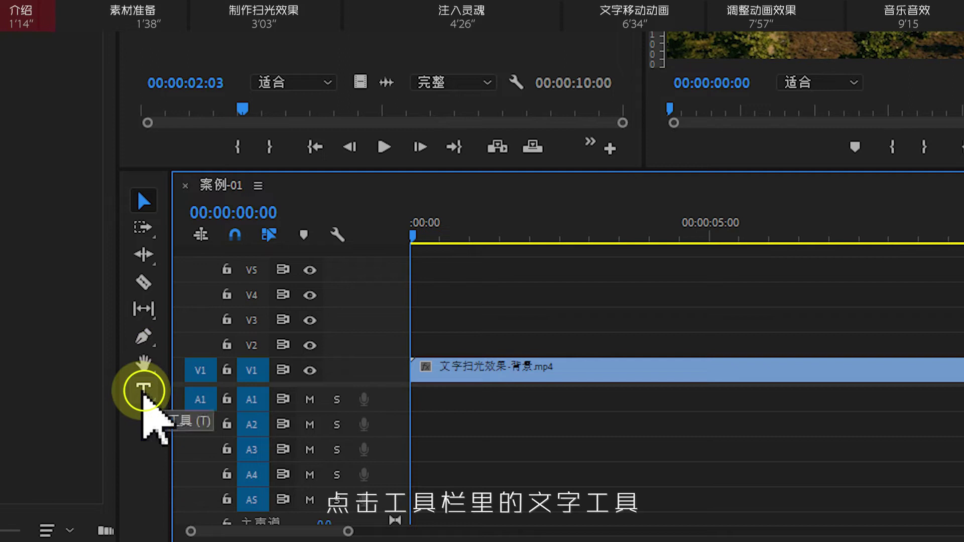
Add a text layer reading "California" over the video frame with the Type tool
click(144, 391)
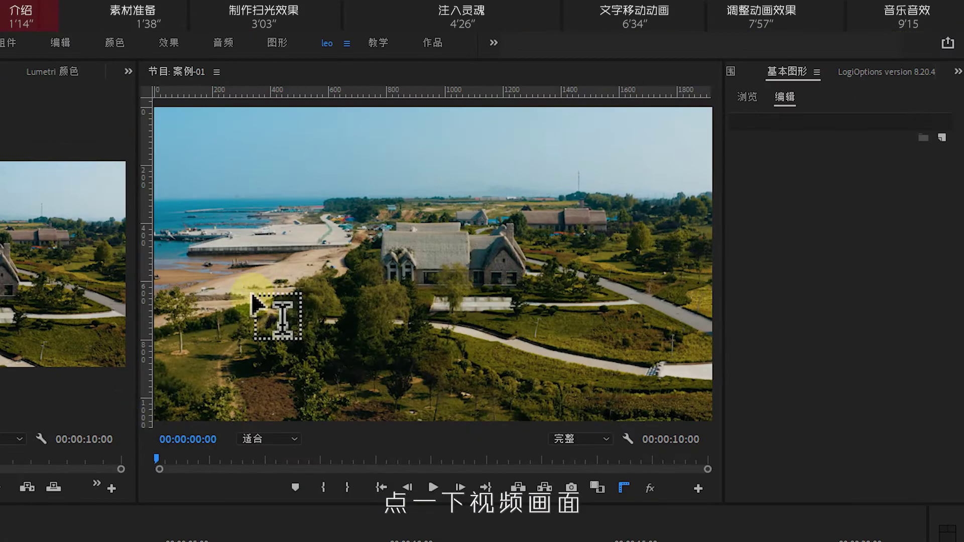
click(248, 280)
text(California)
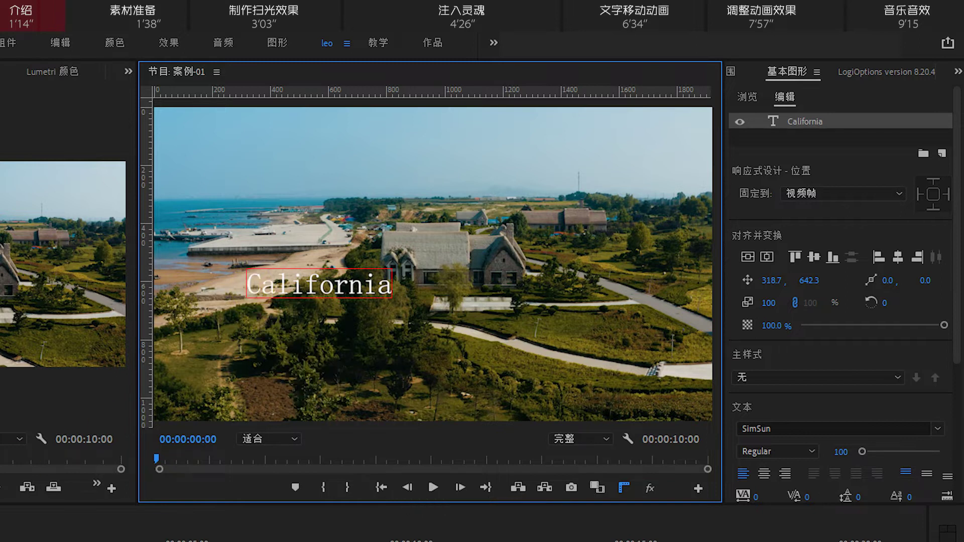
Enlarge the California text to a scale of 341 and centre it vertically and horizontally in the frame
click(394, 300)
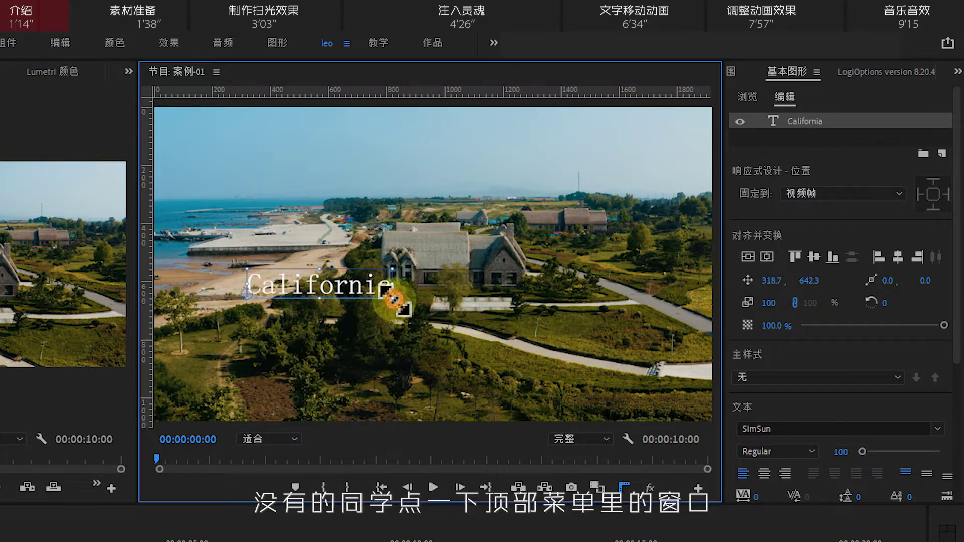
drag(393, 300, 511, 356)
drag(442, 301, 375, 296)
mouse_move(608, 304)
mouse_down()
mouse_move(631, 323)
mouse_move(603, 319)
mouse_up()
click(755, 257)
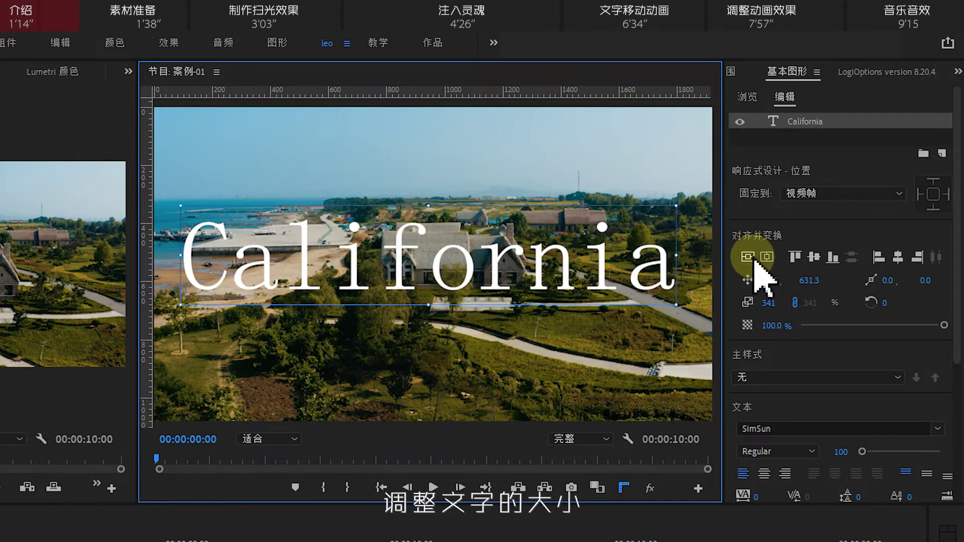
click(744, 263)
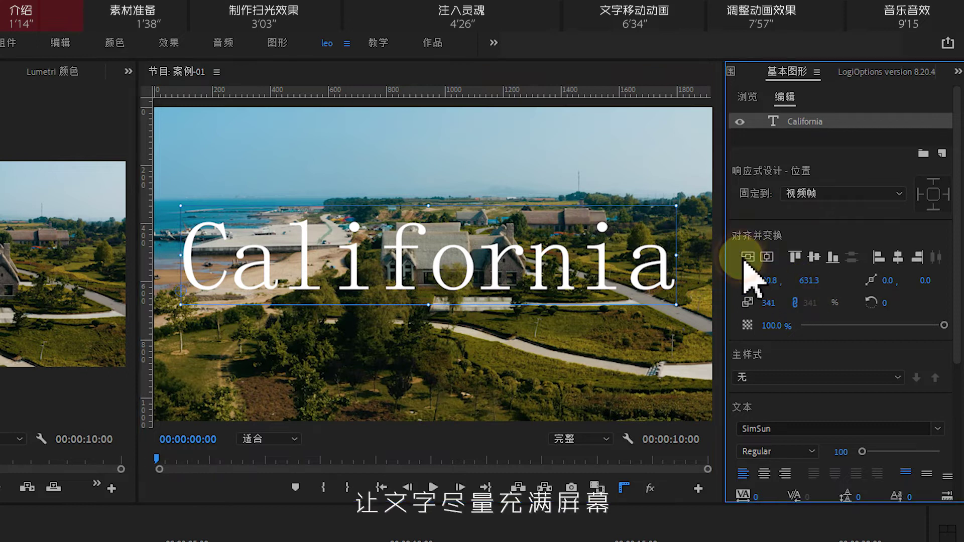
click(768, 258)
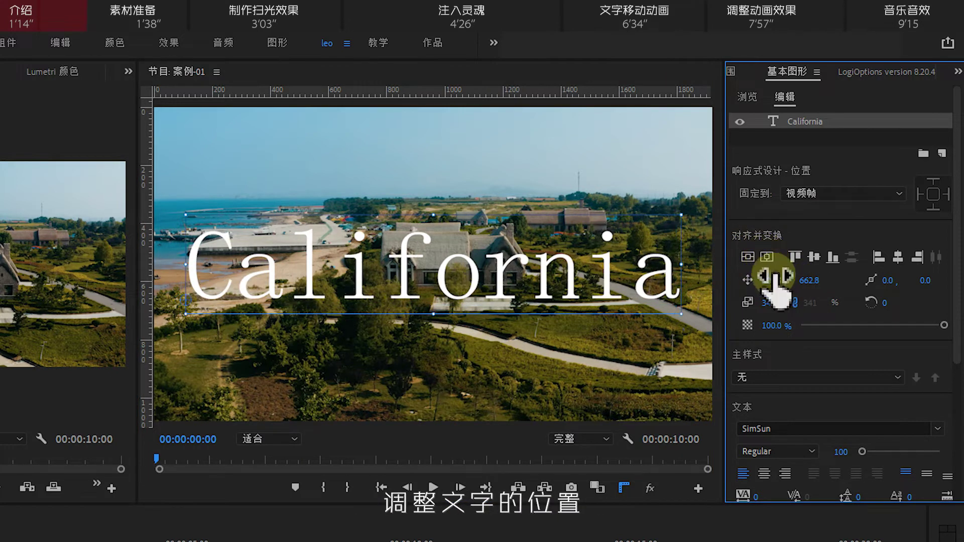
Change the text font to Impact, enlarge it to a scale of 411 and centre it in the frame
drag(954, 334, 949, 439)
click(938, 280)
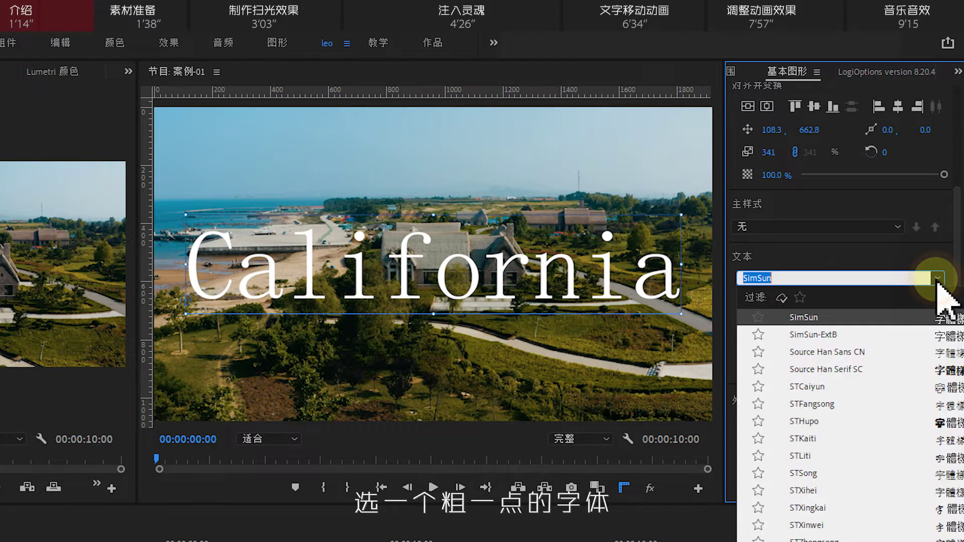
click(818, 441)
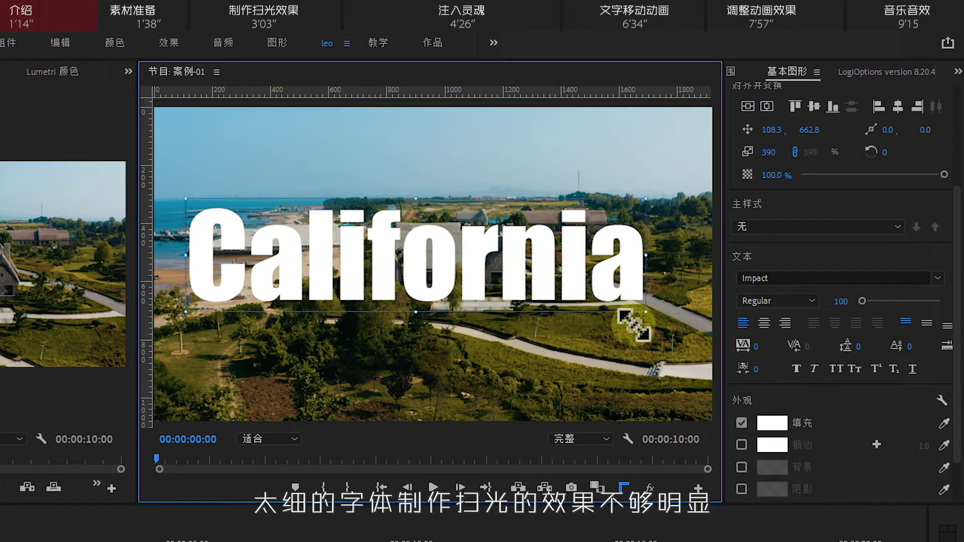
drag(635, 323, 689, 336)
click(758, 107)
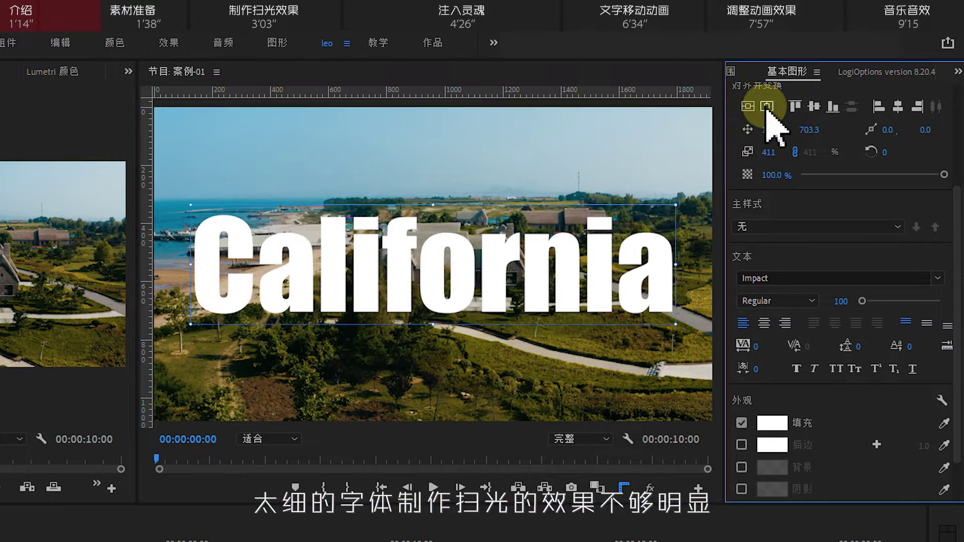
Set the California text's fill colour to blue
drag(957, 349, 956, 364)
click(764, 367)
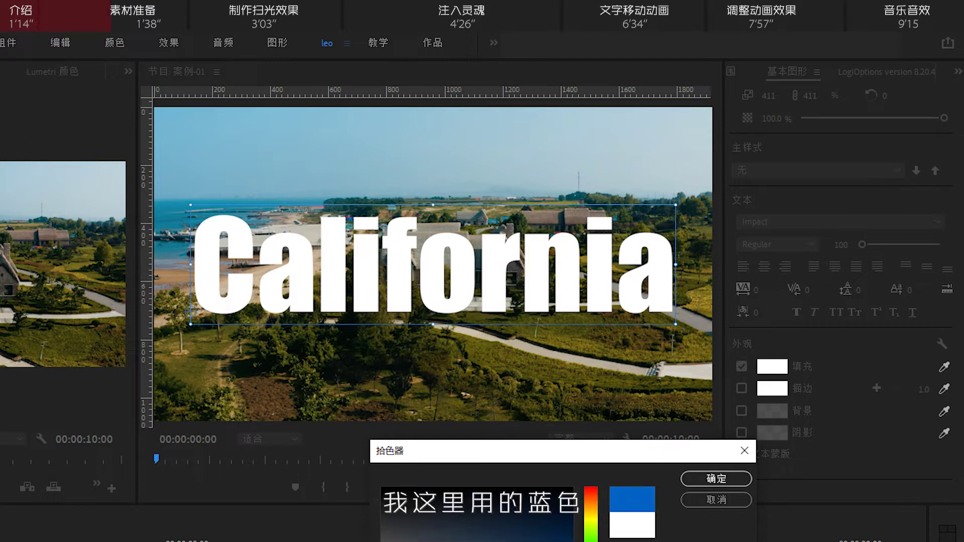
click(708, 480)
Give the California text a dark grey stroke with a width of 3
click(741, 389)
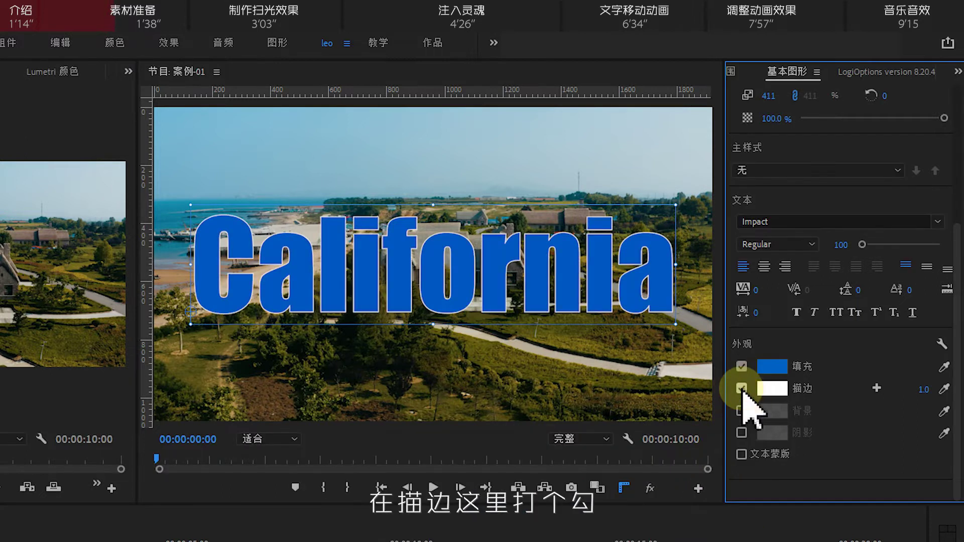
click(772, 388)
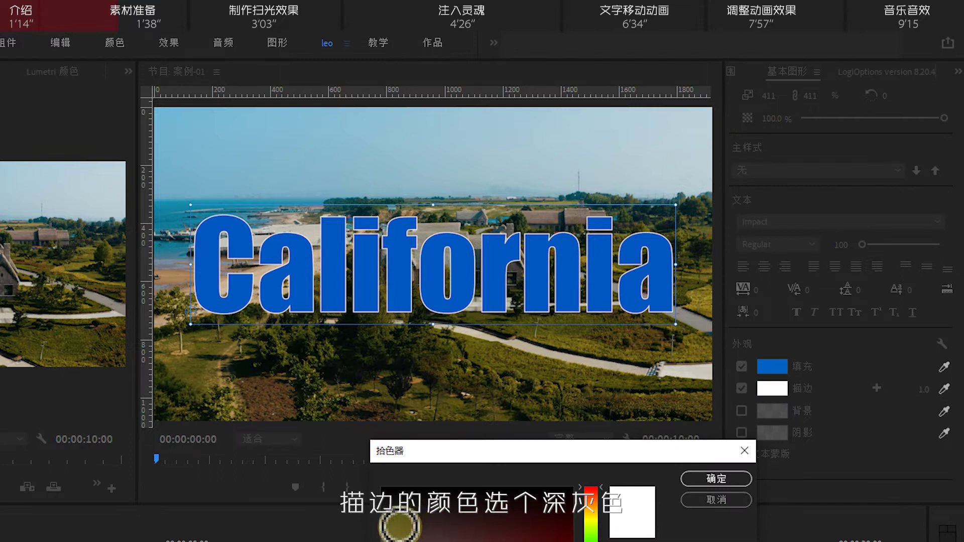
click(716, 479)
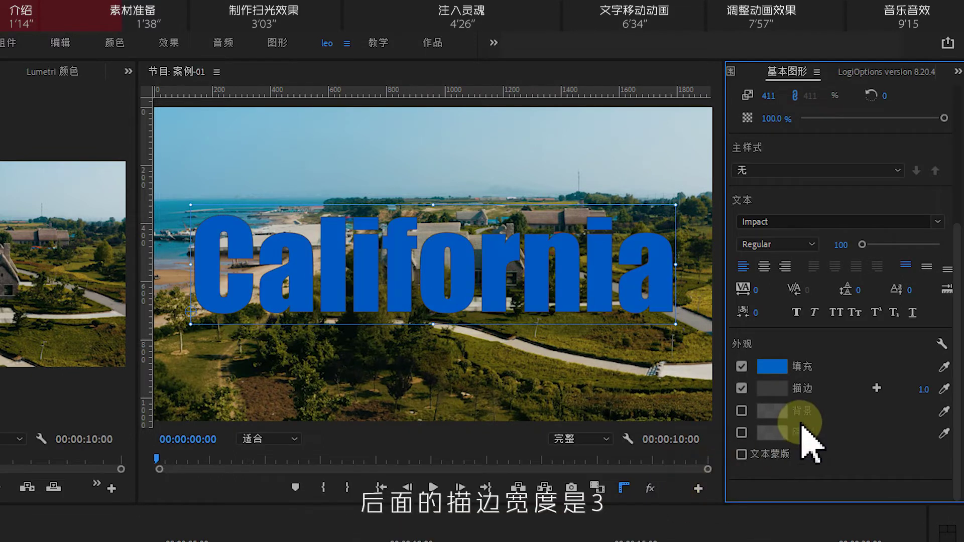
click(923, 389)
text(3)
key(Return)
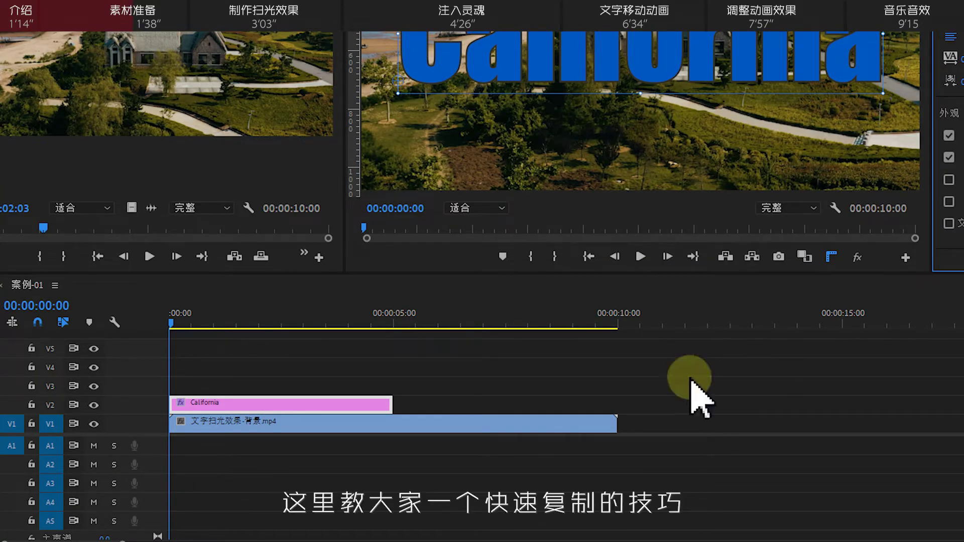
Duplicate the California title clip from V2 onto V3 and select the copy
click(304, 404)
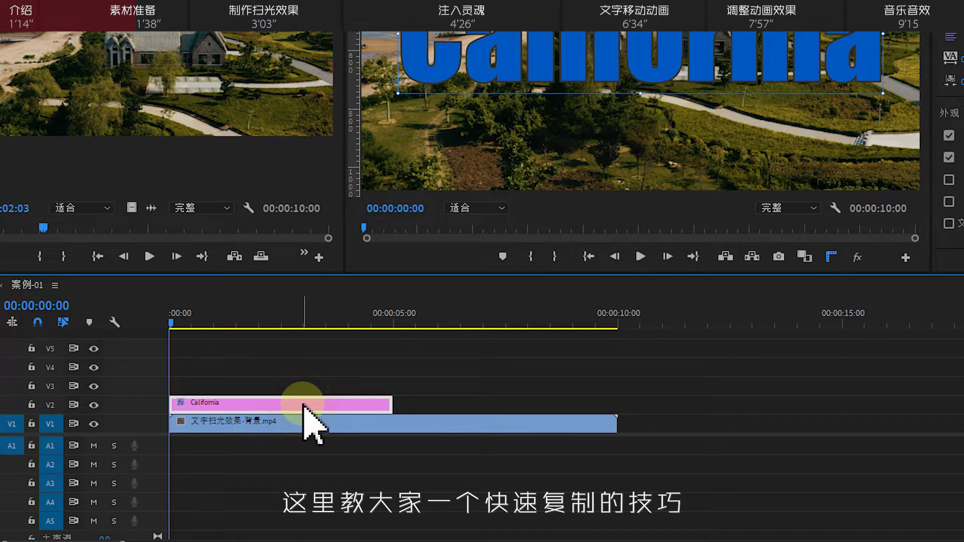
drag(304, 405, 303, 385)
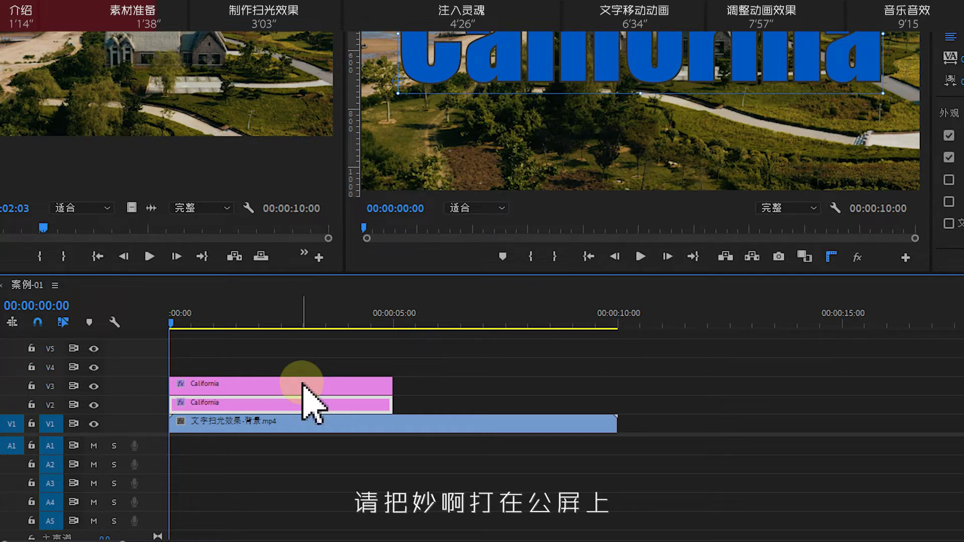
click(309, 386)
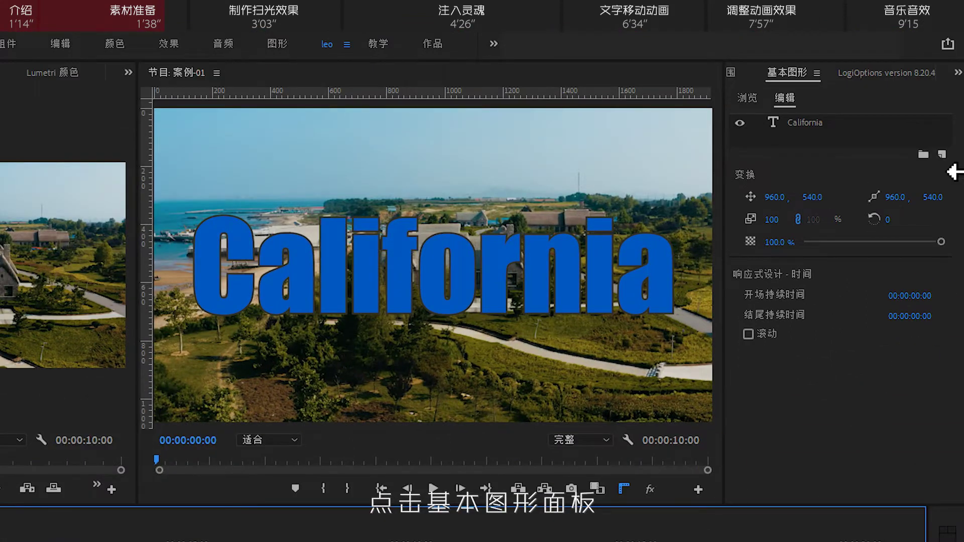
Set the fill colour of the V3 title's California text to orange
click(796, 72)
click(814, 125)
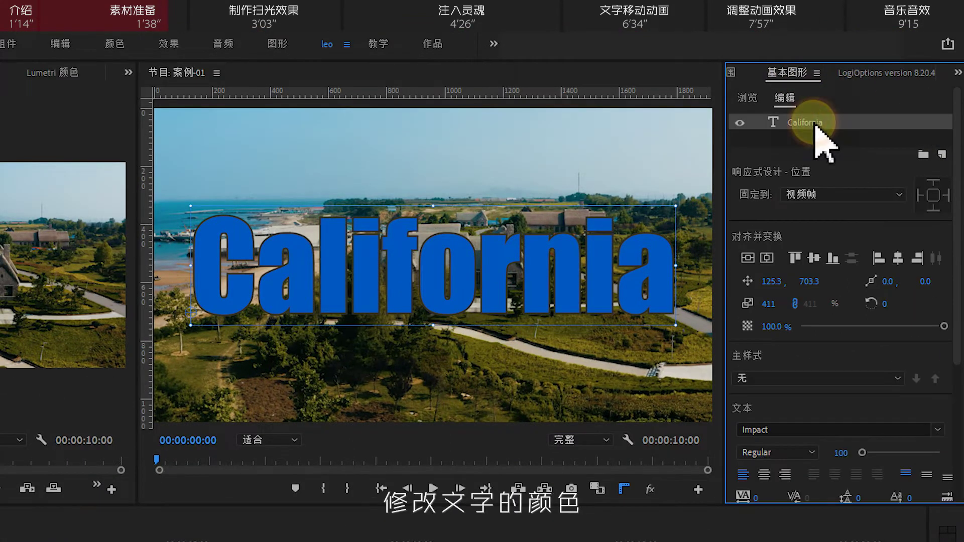
drag(952, 193, 953, 383)
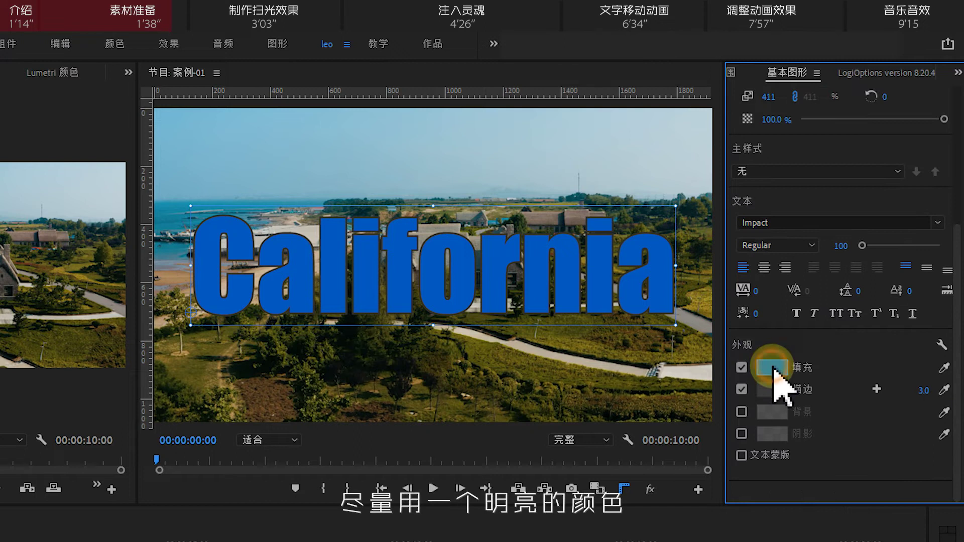
click(772, 367)
click(601, 504)
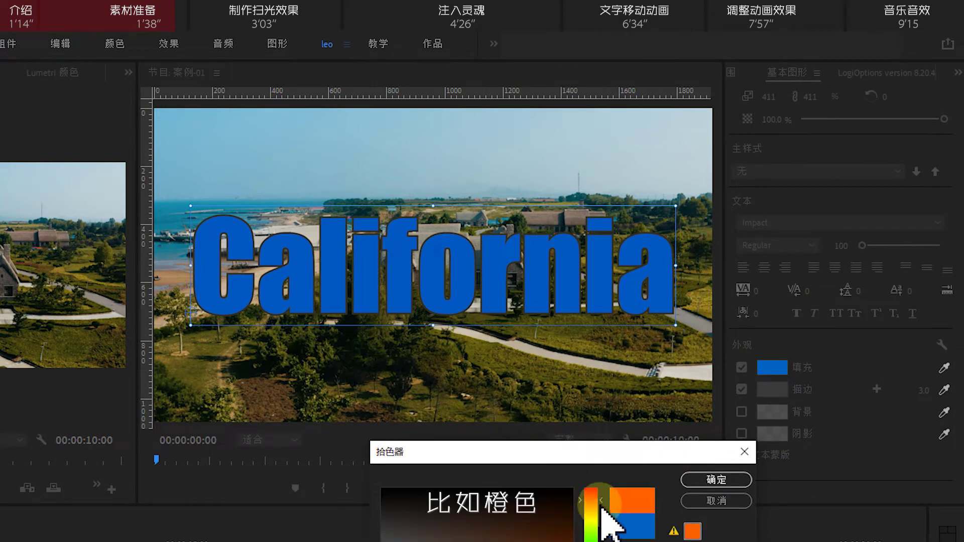
click(716, 479)
Change the stroke colour of the V3 title's text to yellow
click(772, 390)
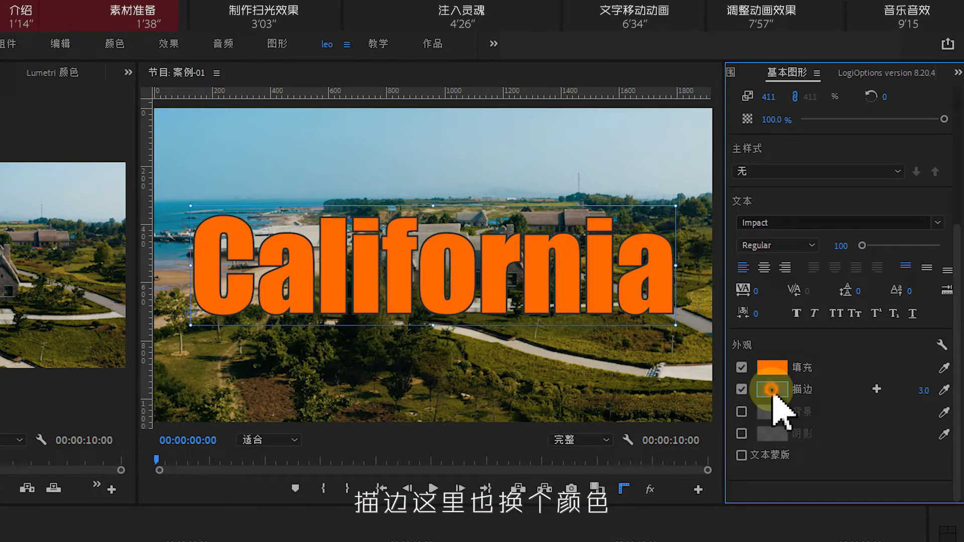
click(590, 519)
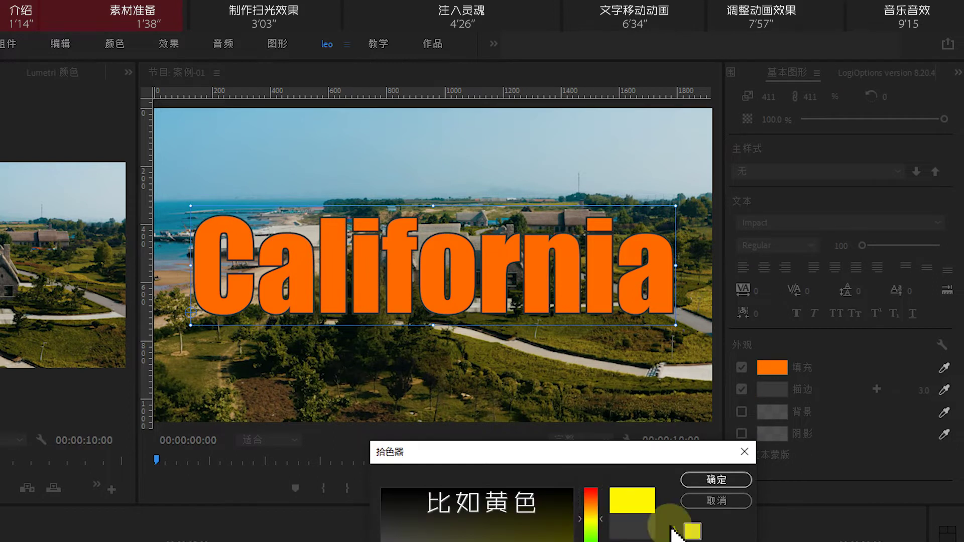
click(700, 481)
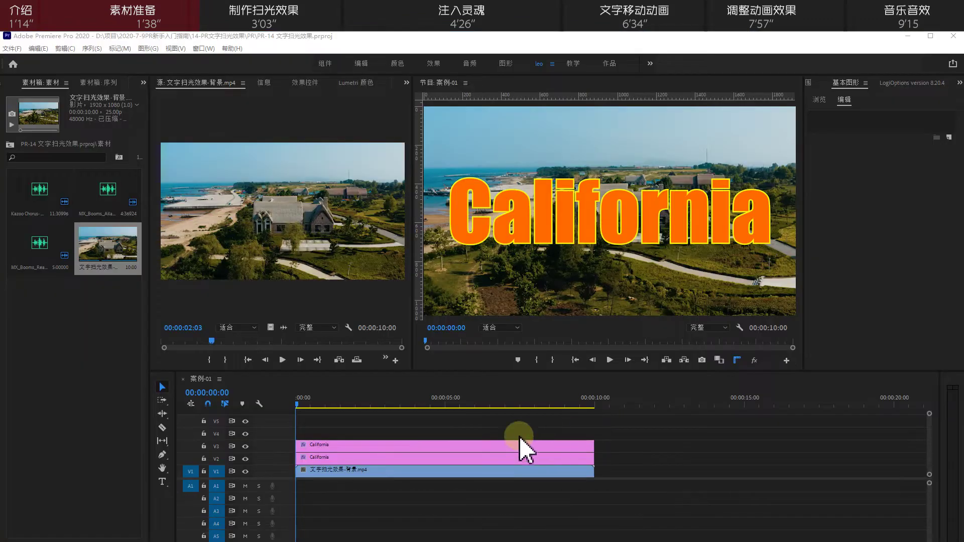
Add an ellipse mask to the opacity of the orange title clip on V3
click(485, 445)
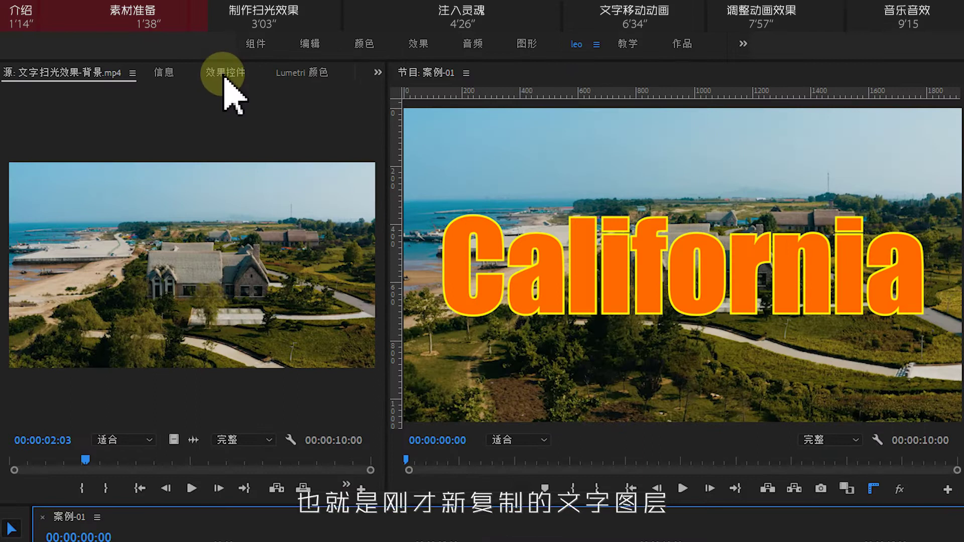
click(303, 82)
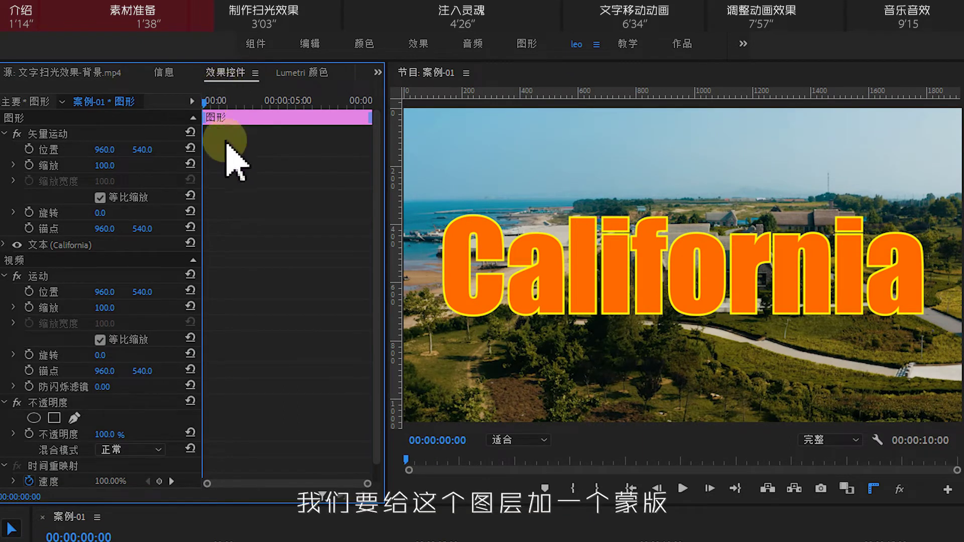
scroll(104, 270, down, 1)
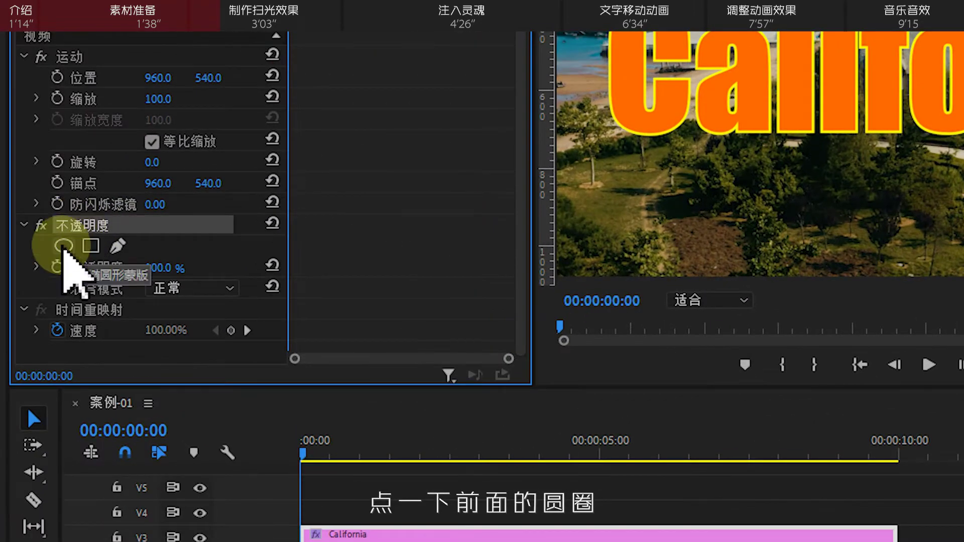
click(64, 247)
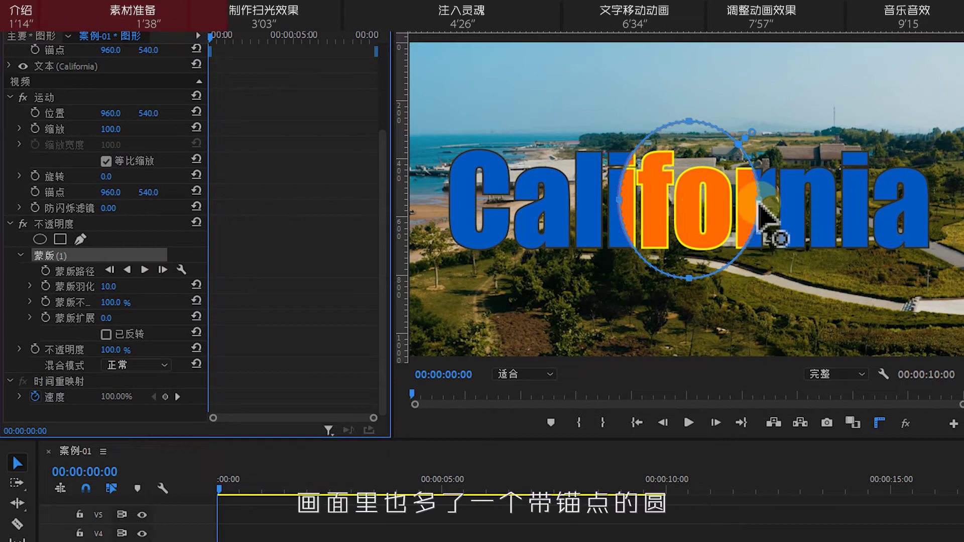
Reshape the ellipse mask around the middle letters using its anchor points and set its feather to 128.5
mouse_move(759, 200)
mouse_down()
mouse_move(734, 206)
mouse_move(741, 201)
mouse_up()
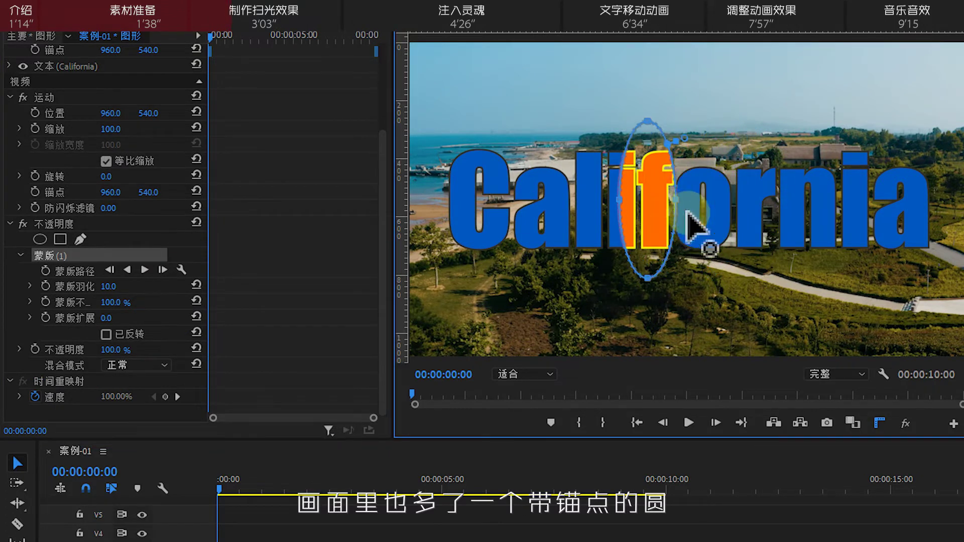
mouse_move(681, 128)
mouse_down()
mouse_move(672, 168)
mouse_move(680, 126)
mouse_up()
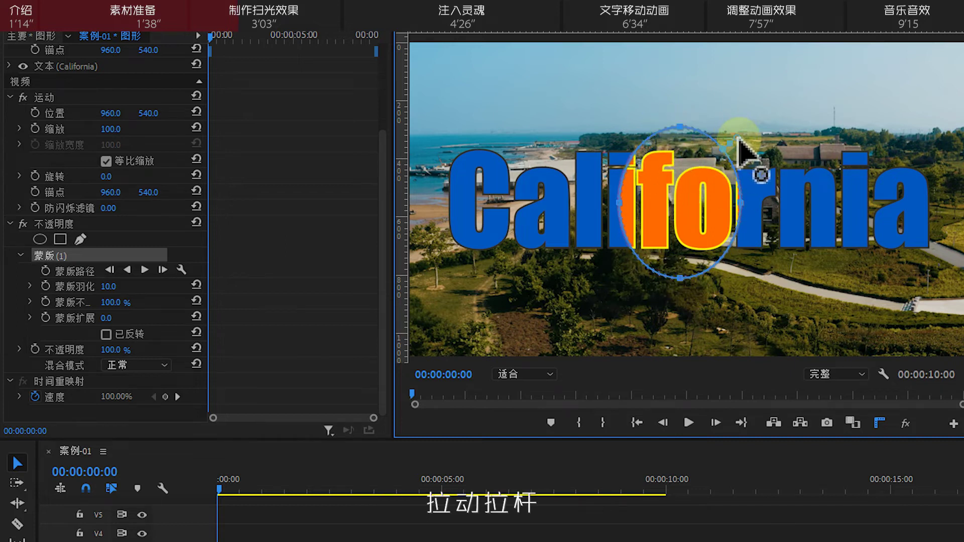
drag(738, 139, 759, 128)
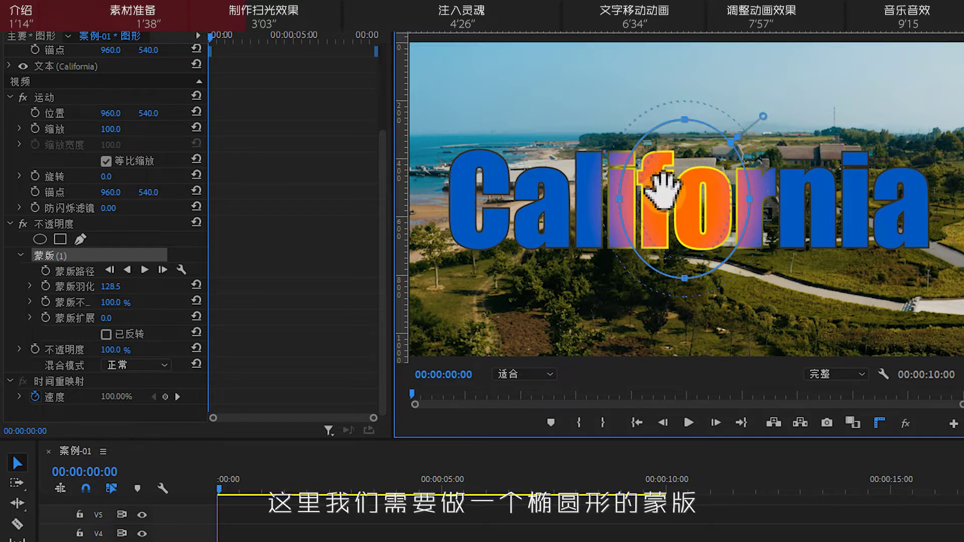
Move the ellipse mask out of the frame, entirely to the left of the California title
drag(699, 205, 650, 206)
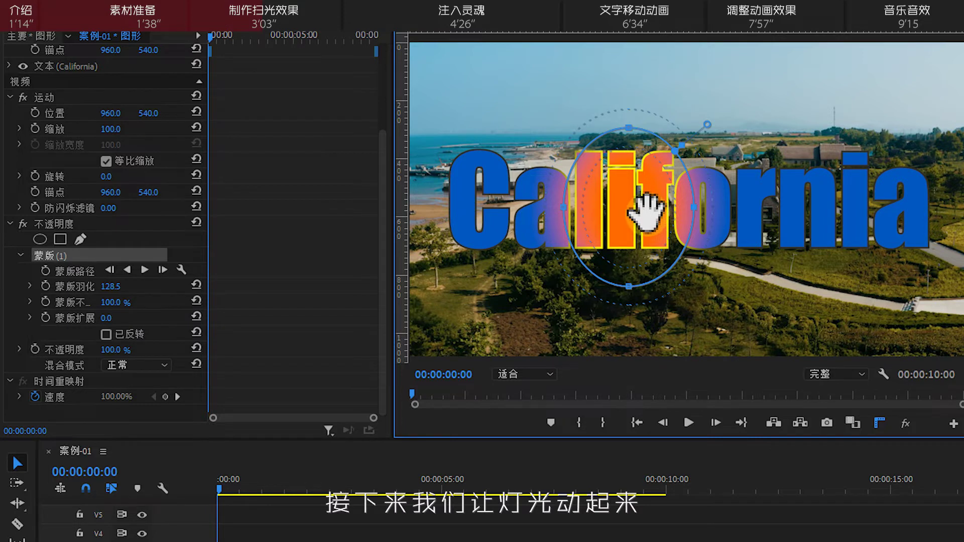
key(minus)
drag(649, 205, 477, 208)
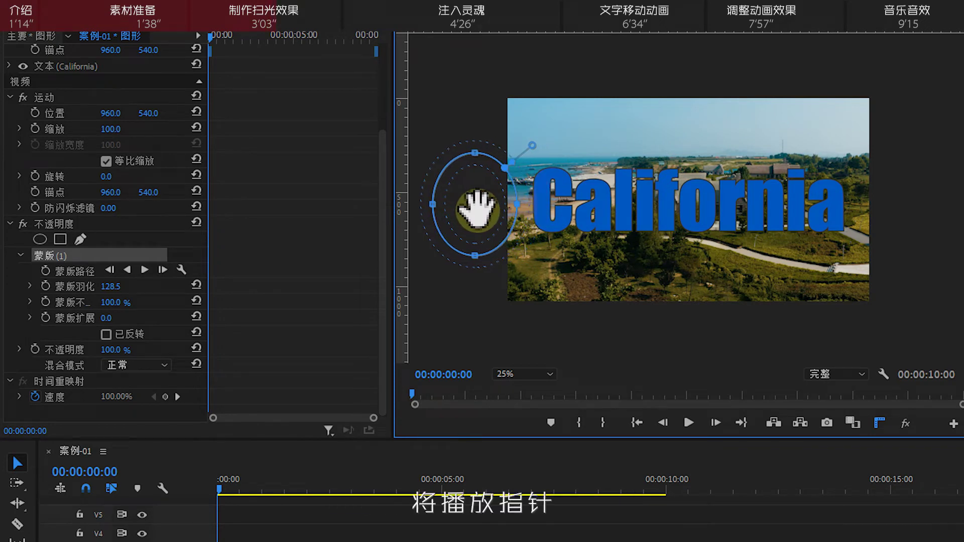
Start keyframing the mask path of the orange title at 00:00:00:00
click(219, 491)
mouse_move(219, 494)
mouse_down()
mouse_move(249, 494)
mouse_move(219, 495)
mouse_up()
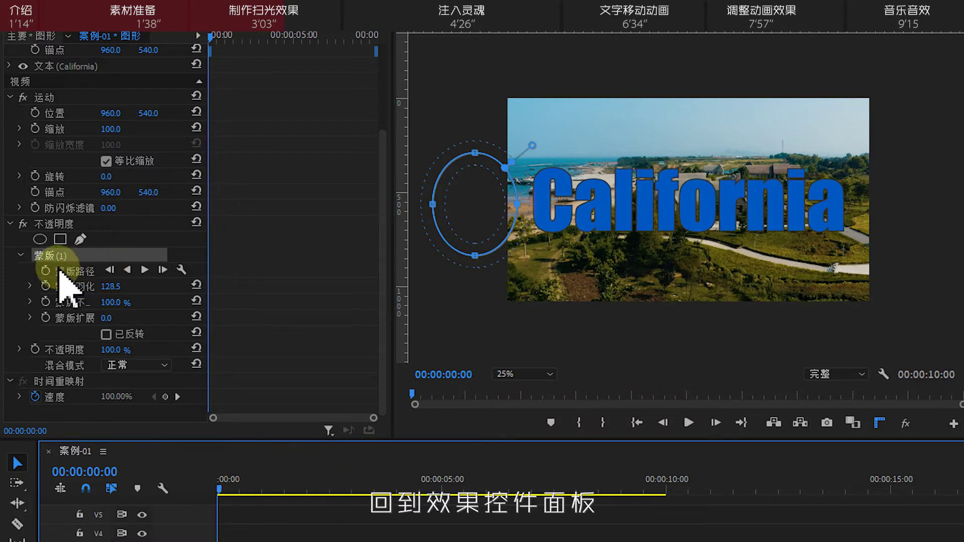
click(45, 271)
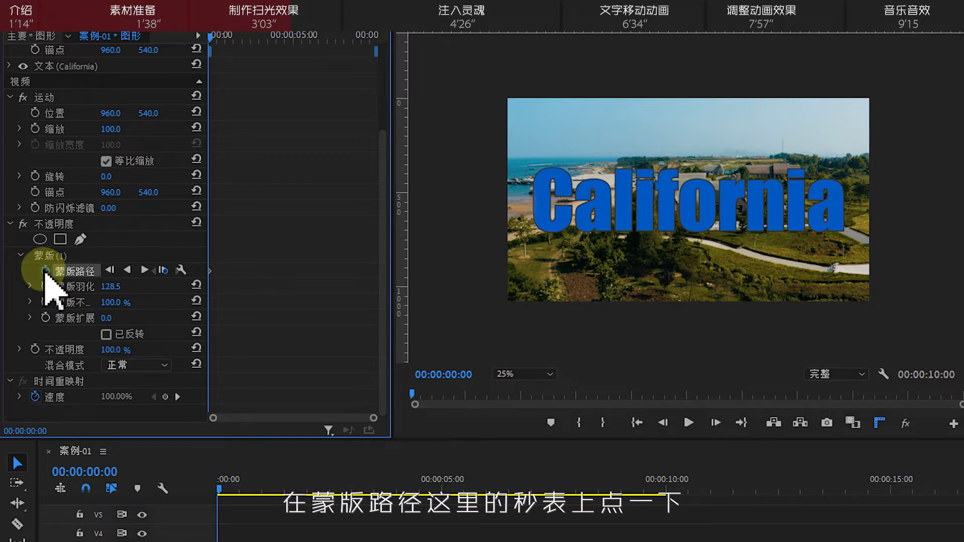
At 00:00:09:21, move the ellipse mask past the right end of the title, and scrub through the sweep
click(52, 257)
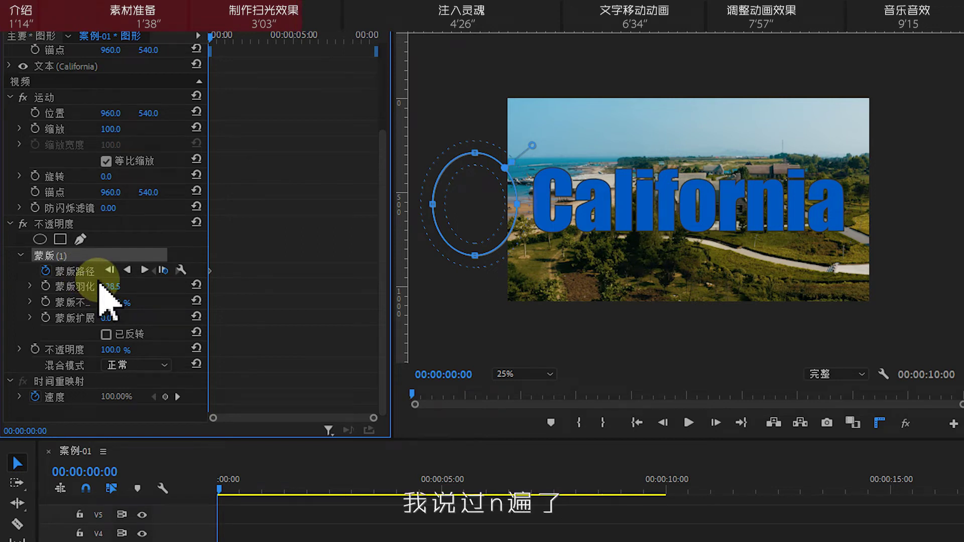
drag(219, 482, 663, 479)
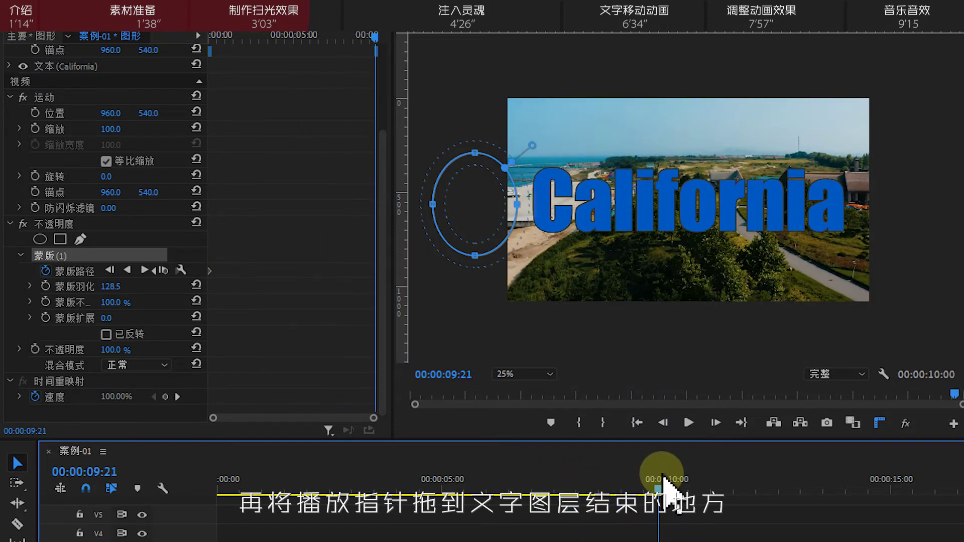
drag(472, 204, 889, 200)
drag(209, 493, 666, 504)
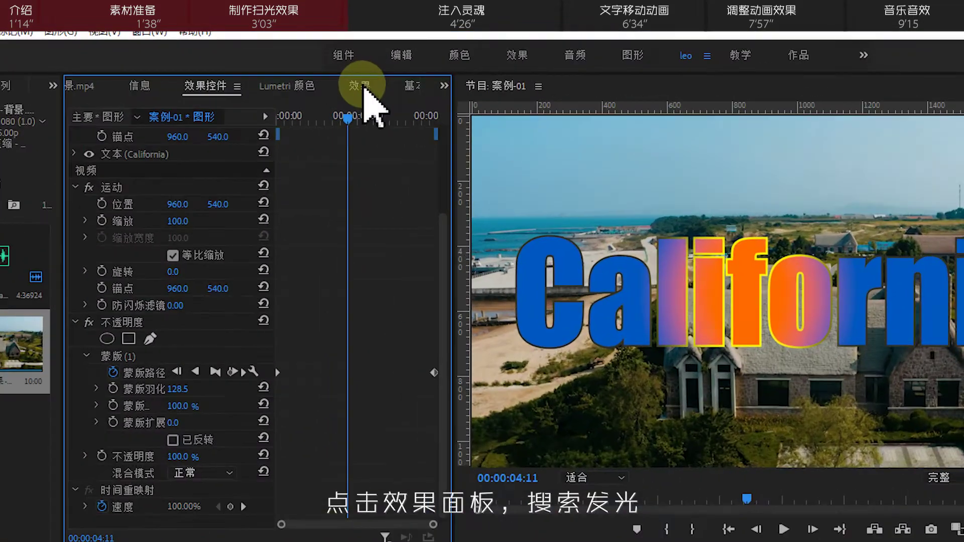
Search the effects for 发光 and apply Alpha 发光 to the orange title clip on V3
click(372, 98)
click(140, 108)
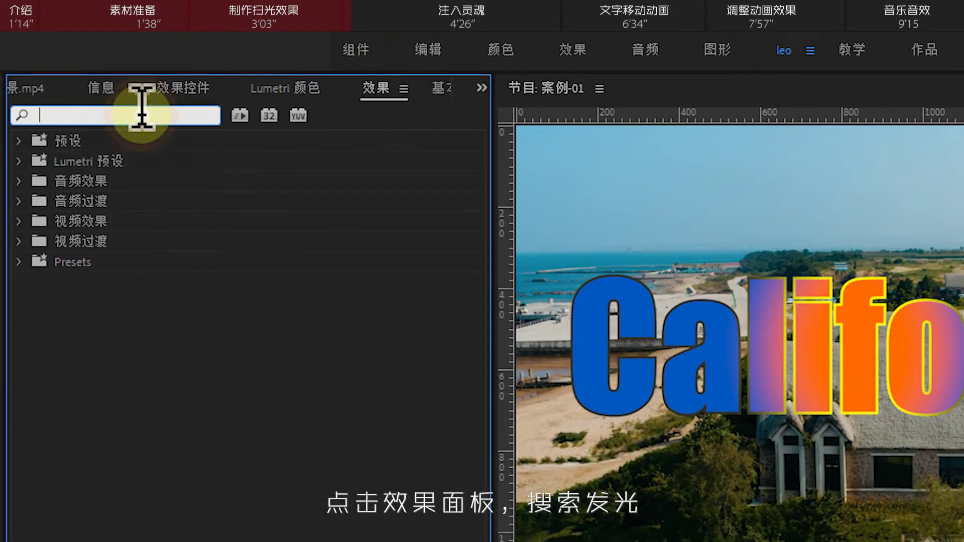
text(faguang)
key(space)
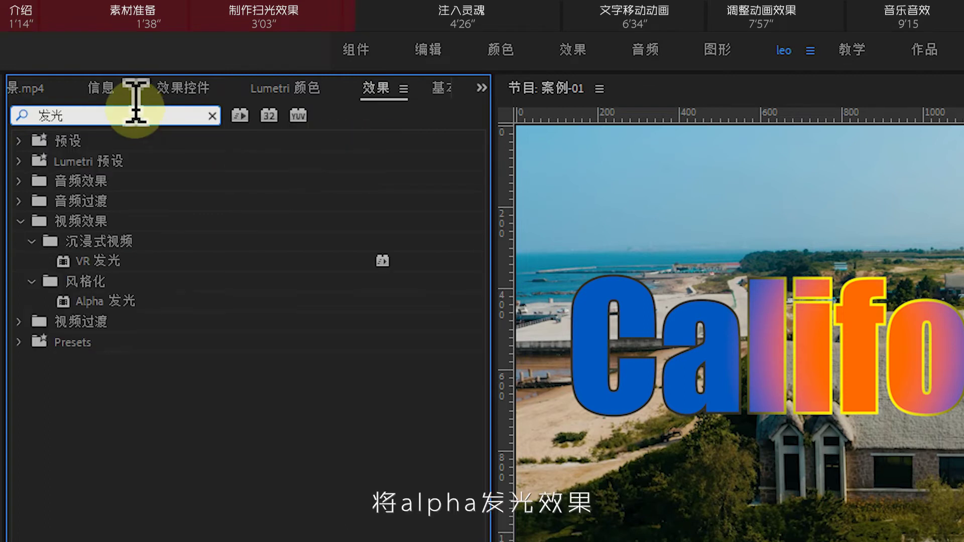
drag(133, 306, 408, 471)
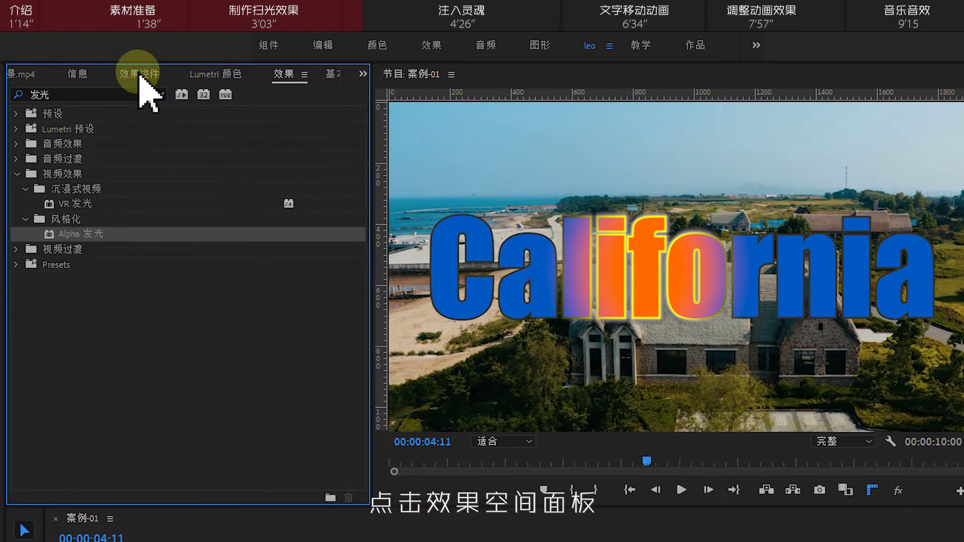
Set the Alpha 发光 effect's glow to 25 and its brightness to 150
click(139, 75)
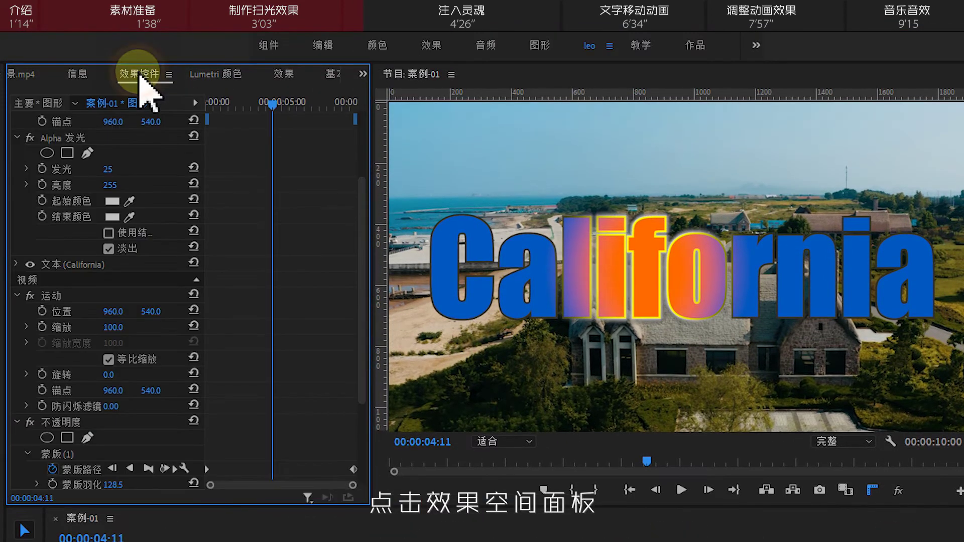
click(64, 139)
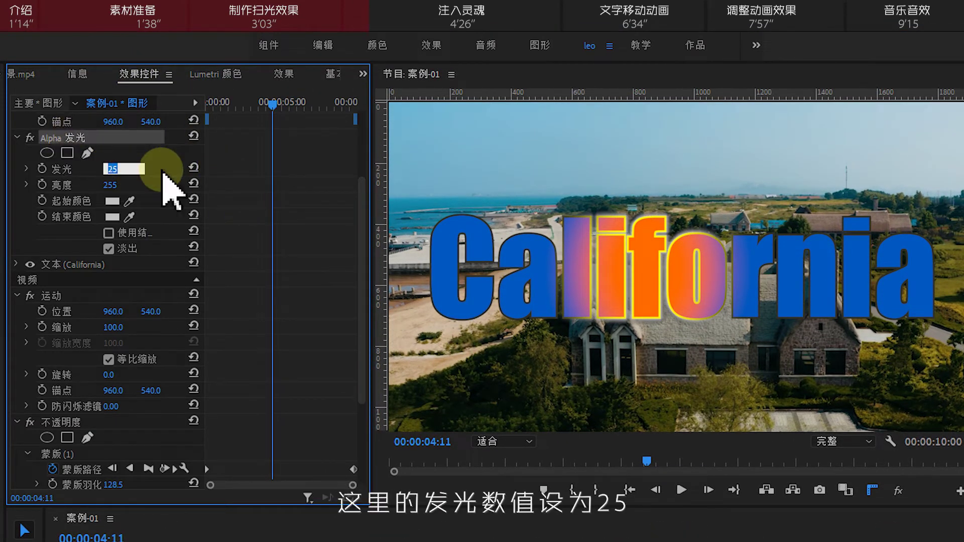
text(150)
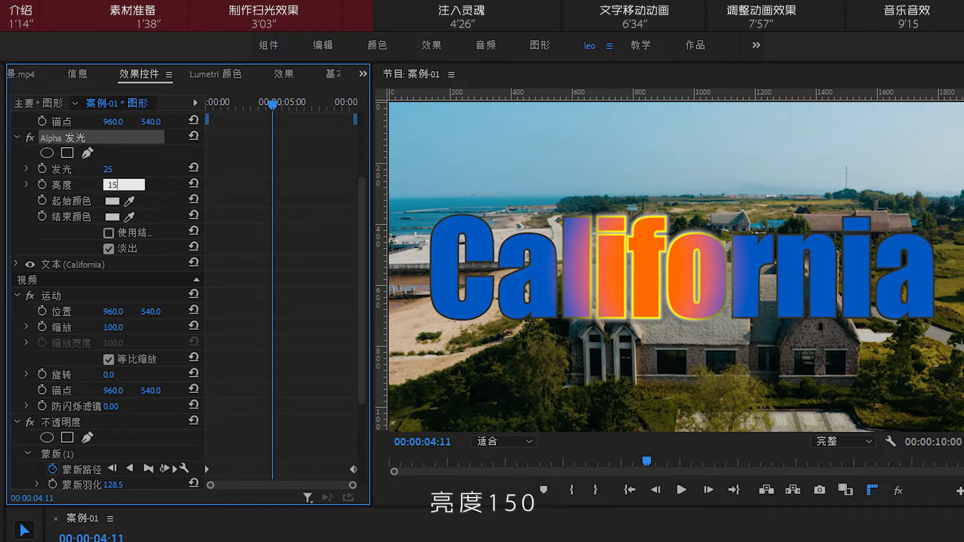
key(Return)
Set the Alpha 发光 start colour to white and end colour to yellow, and compare the glow with fade-out off and on
click(120, 201)
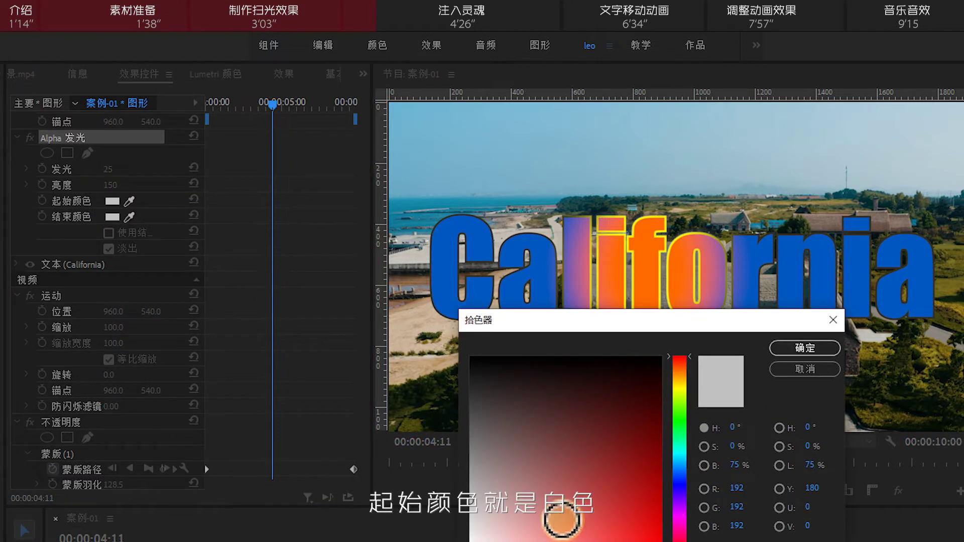
click(798, 346)
click(113, 217)
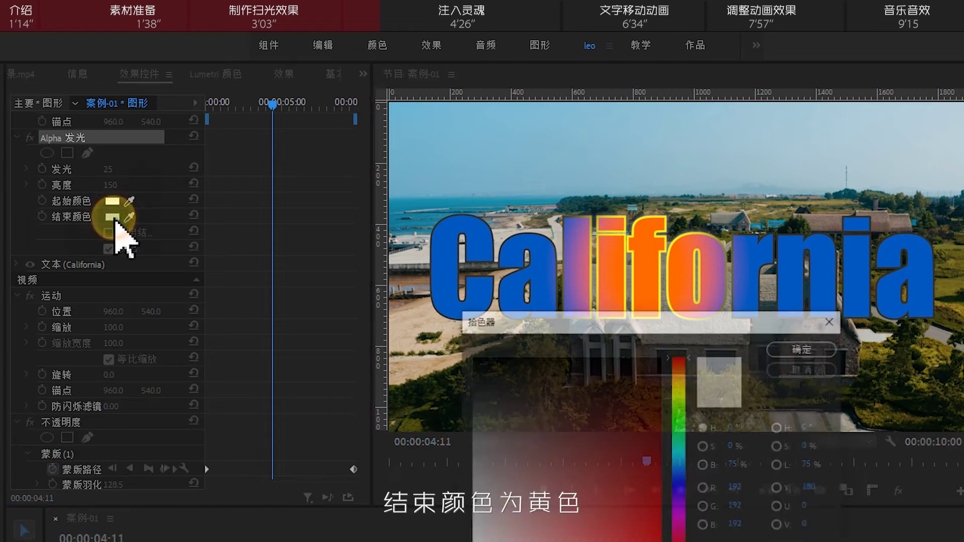
click(682, 396)
click(613, 470)
click(814, 348)
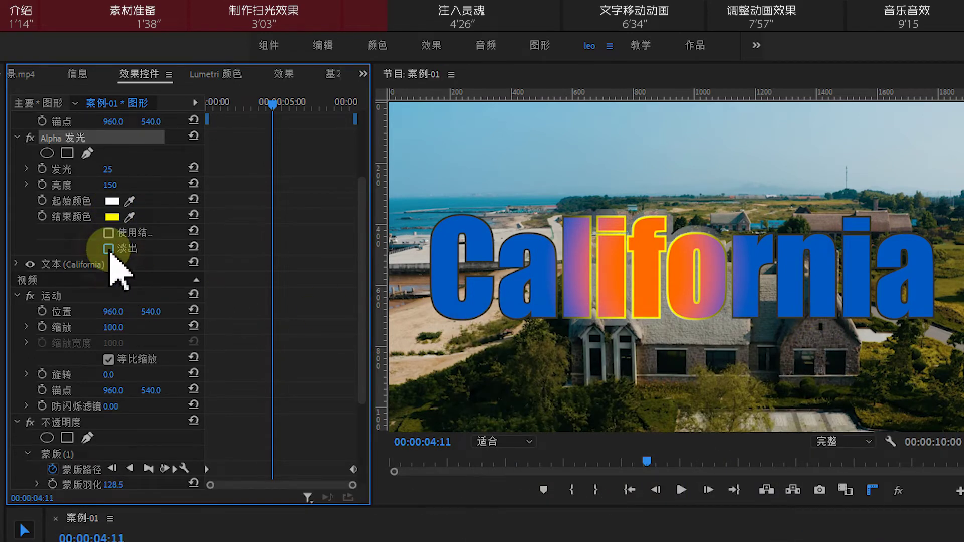
click(109, 248)
click(108, 248)
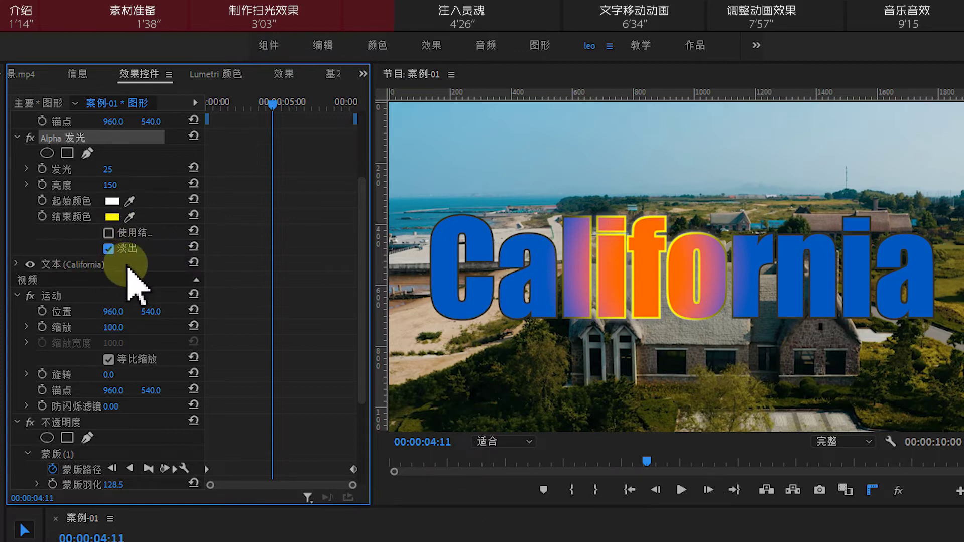
Search the effects for 镜头光晕 and apply this lens flare to the orange title clip on V3
click(283, 75)
click(108, 94)
text(镜头光晕)
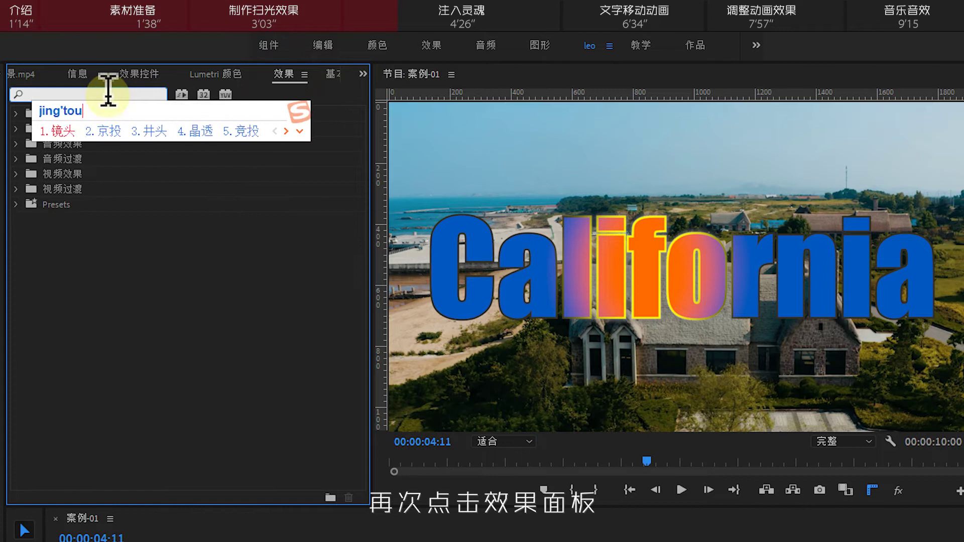
click(87, 204)
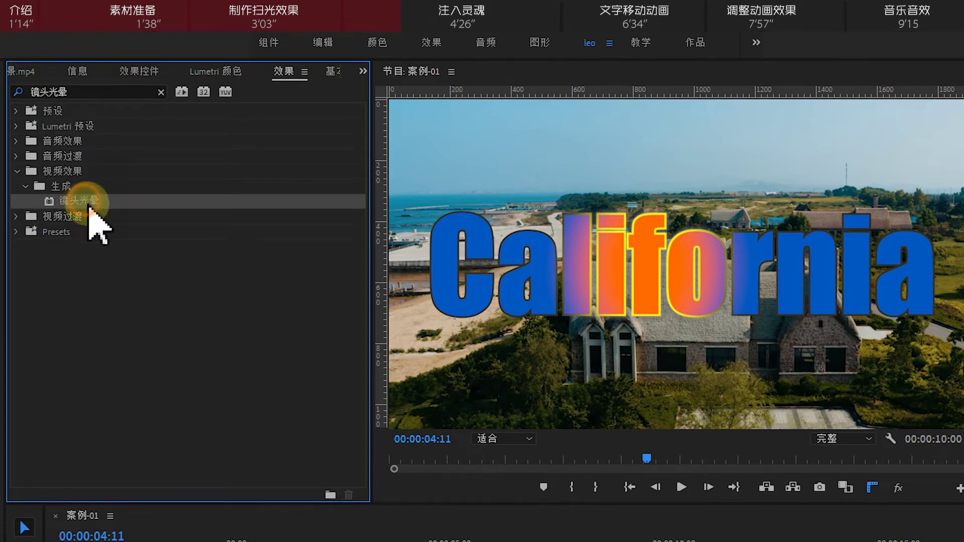
drag(95, 208, 409, 541)
drag(409, 477, 410, 475)
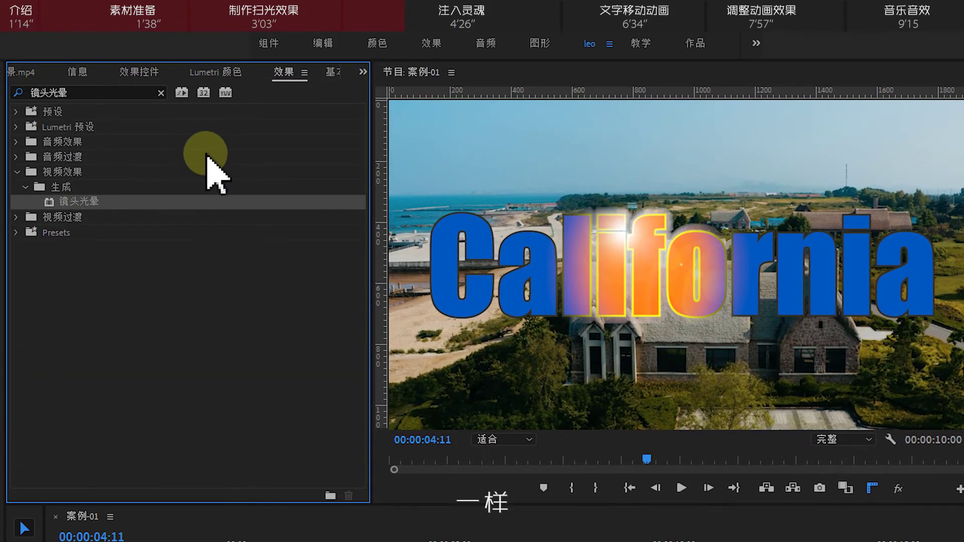
Step between the orange title's mask path keyframes and park the playhead on the first one, at 00:00:00:00
click(142, 73)
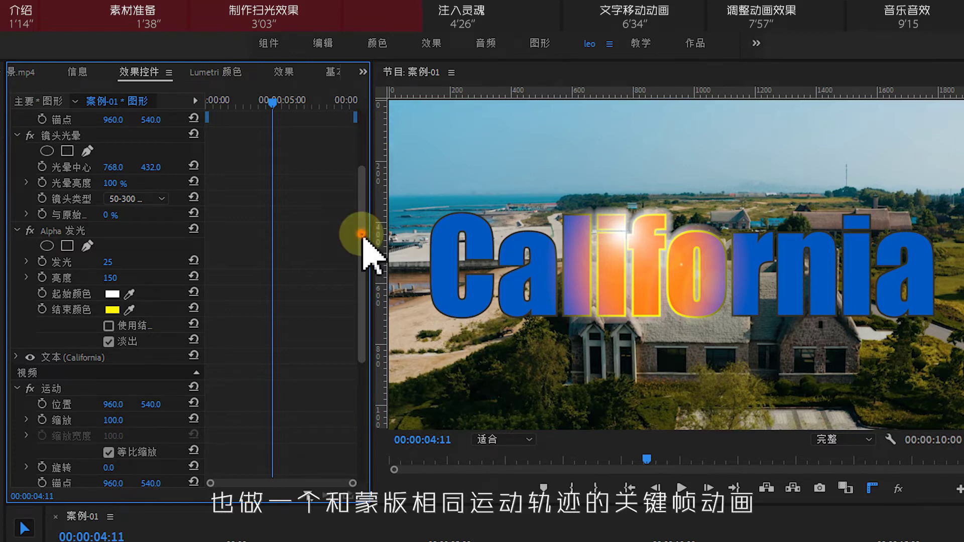
scroll(367, 276, down, 10)
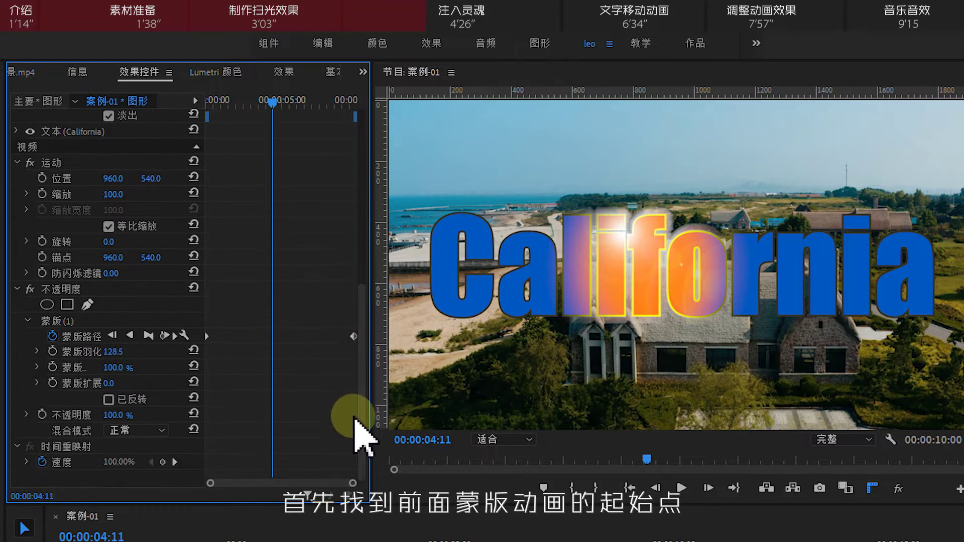
drag(372, 374, 533, 368)
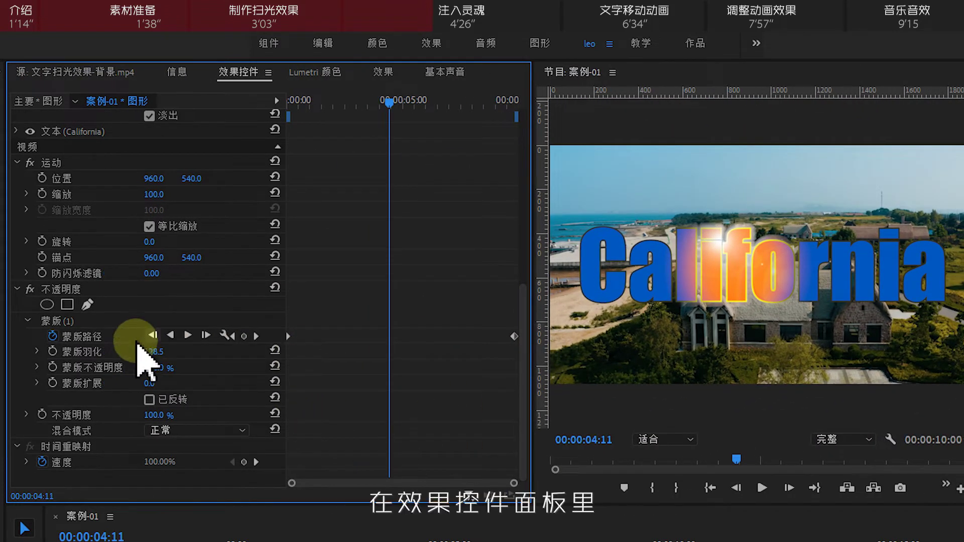
click(76, 335)
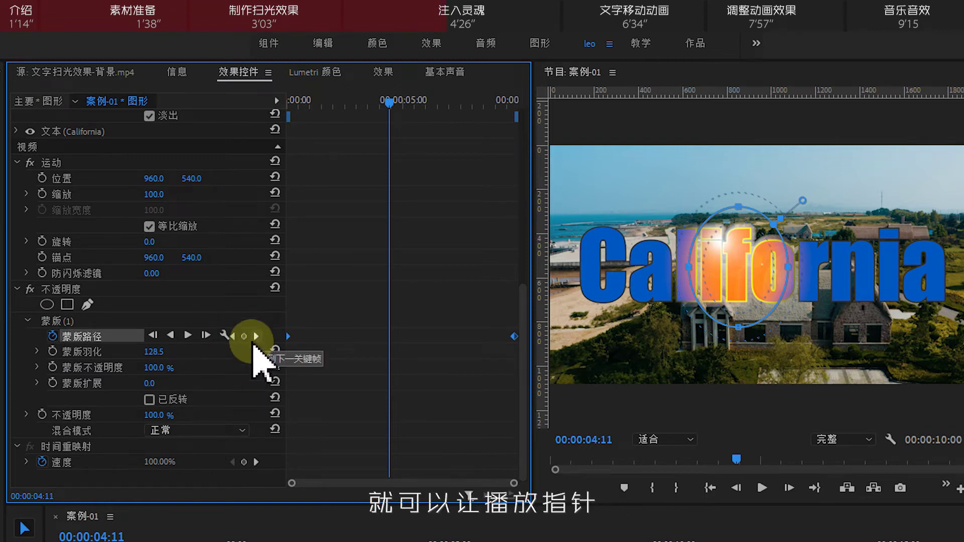
click(232, 336)
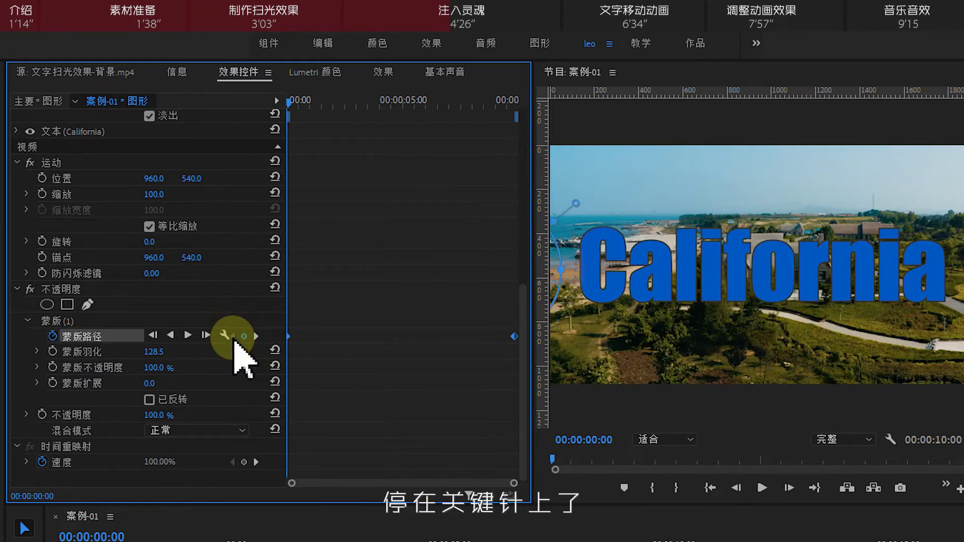
click(257, 336)
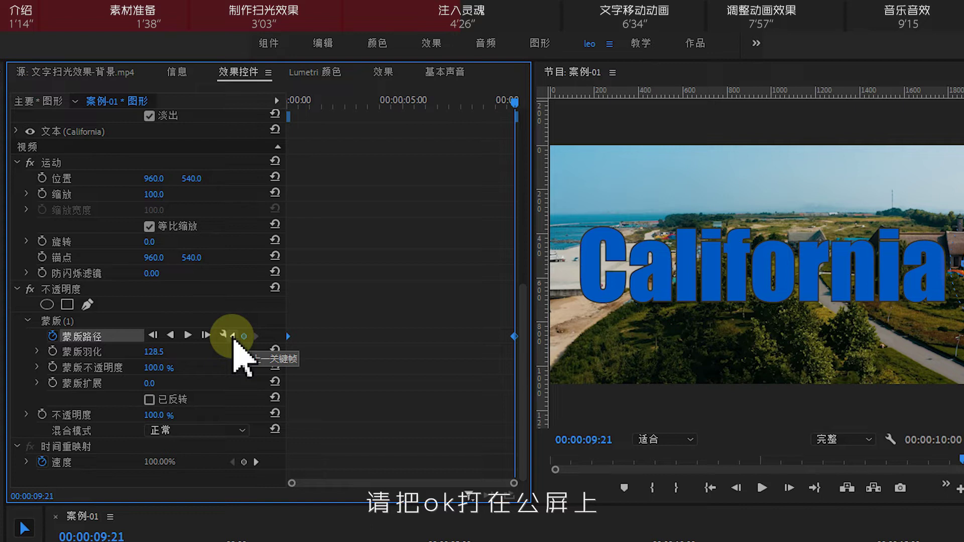
click(233, 336)
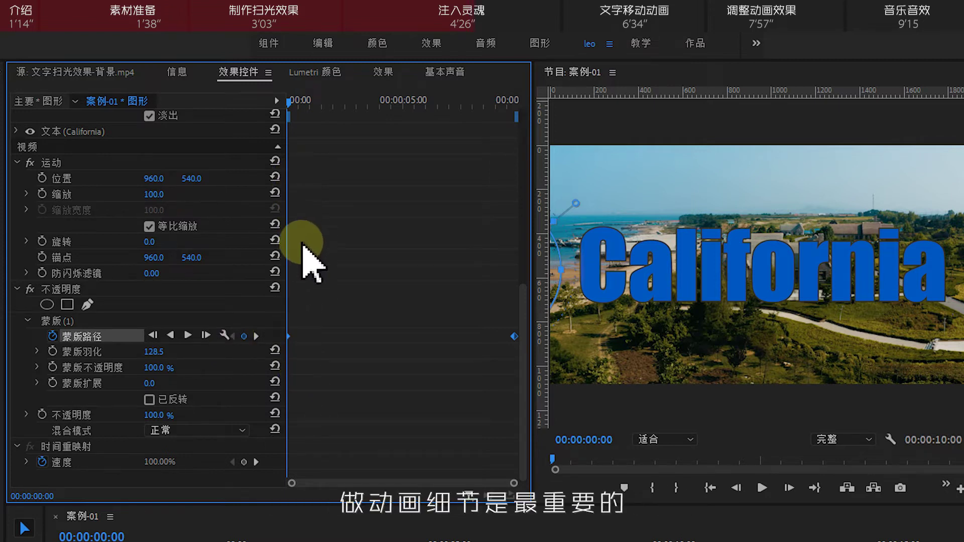
Start keyframing the lens flare's centre and move it just left of the title, at about 54.5, 562.1
drag(522, 343, 522, 173)
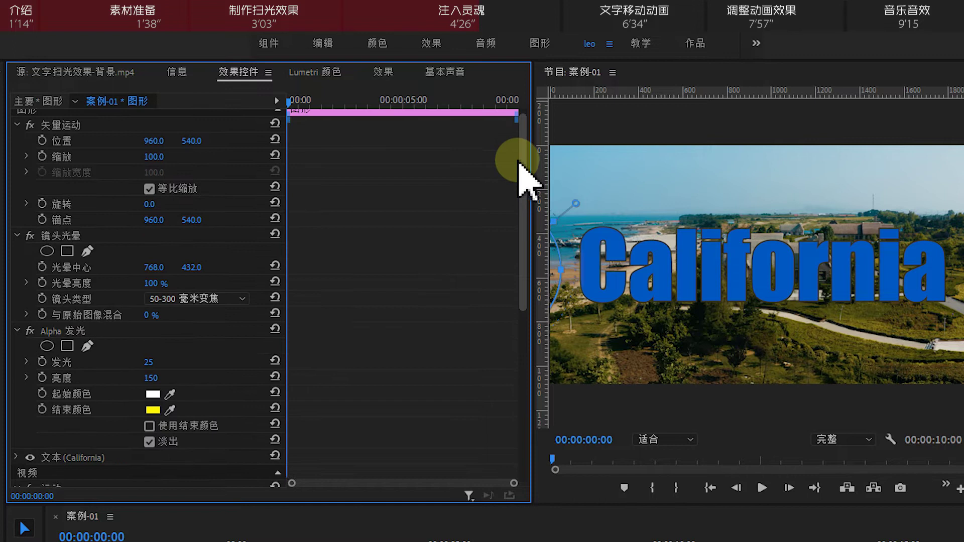
click(70, 240)
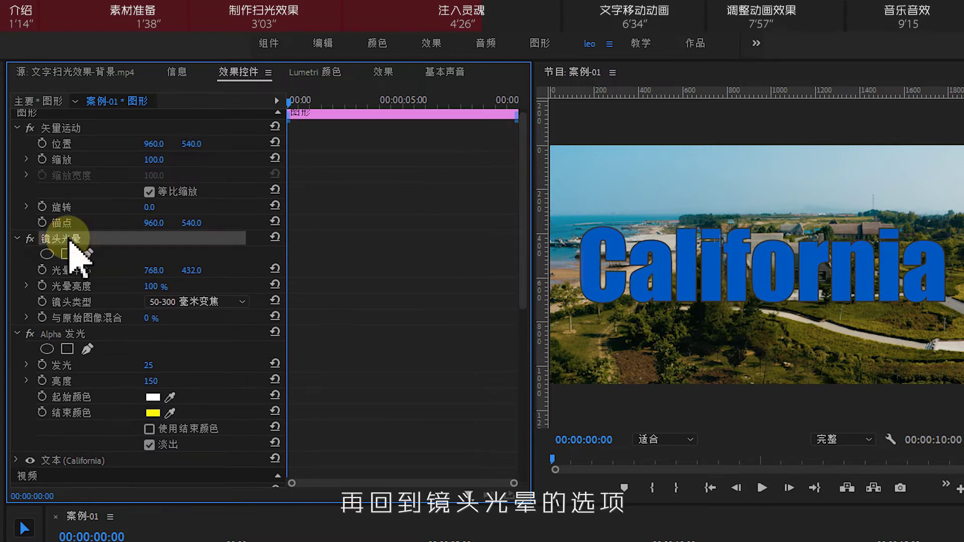
click(42, 271)
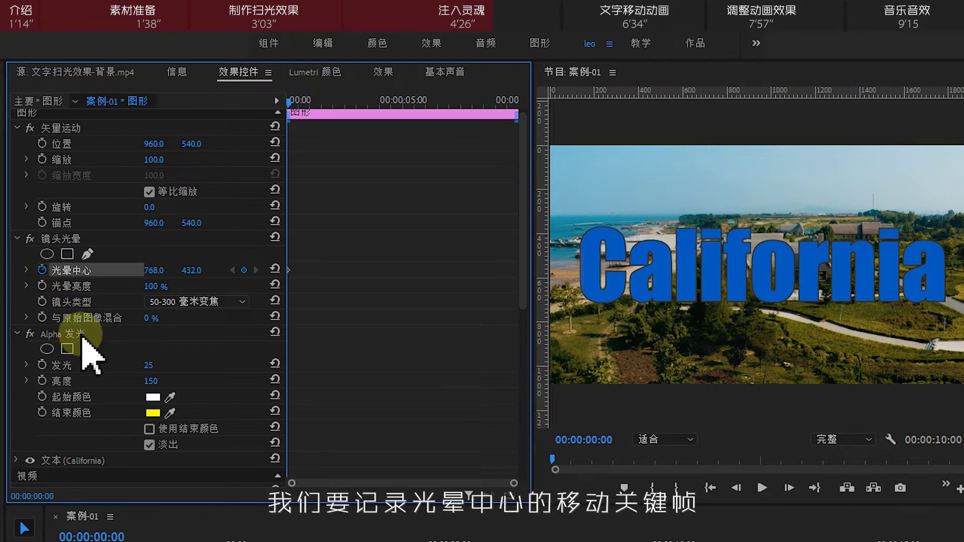
click(68, 241)
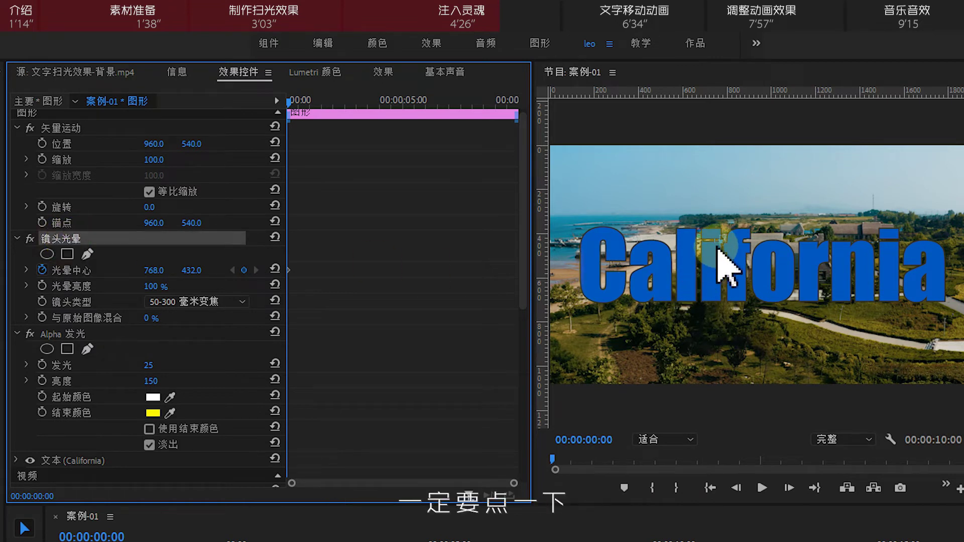
drag(723, 243, 637, 274)
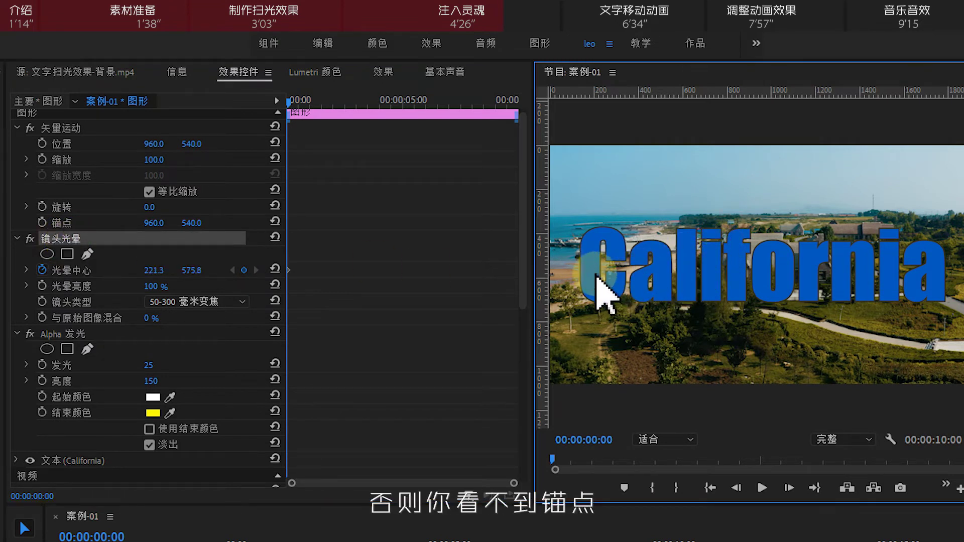
drag(571, 273, 566, 270)
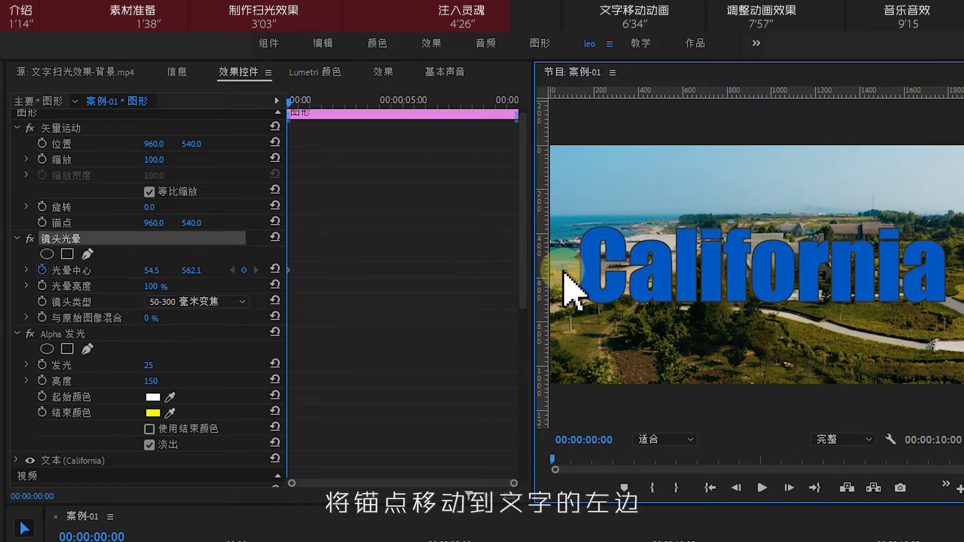
At the last mask path keyframe, 00:00:09:21, move the flare centre right of the title, to about 1855, 545
drag(524, 247, 513, 442)
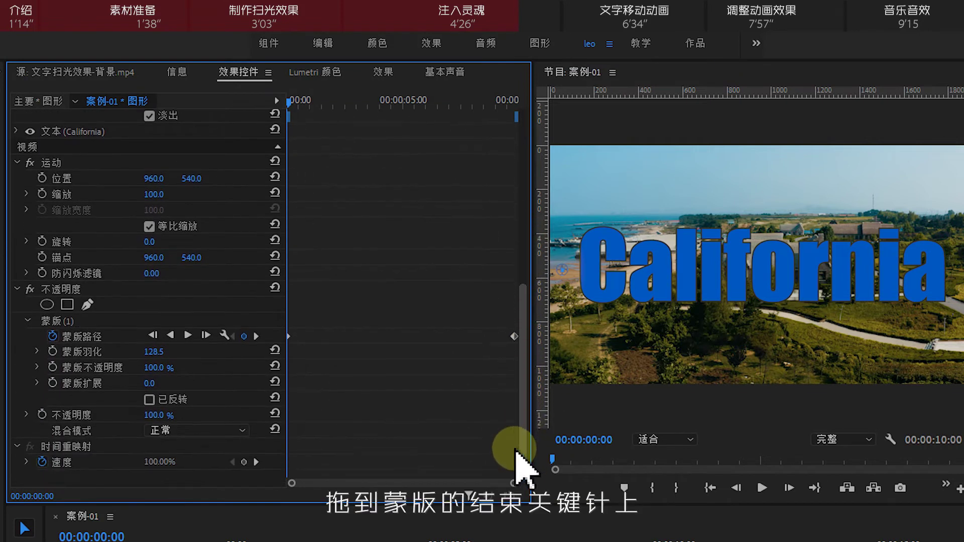
click(256, 336)
drag(562, 271, 959, 289)
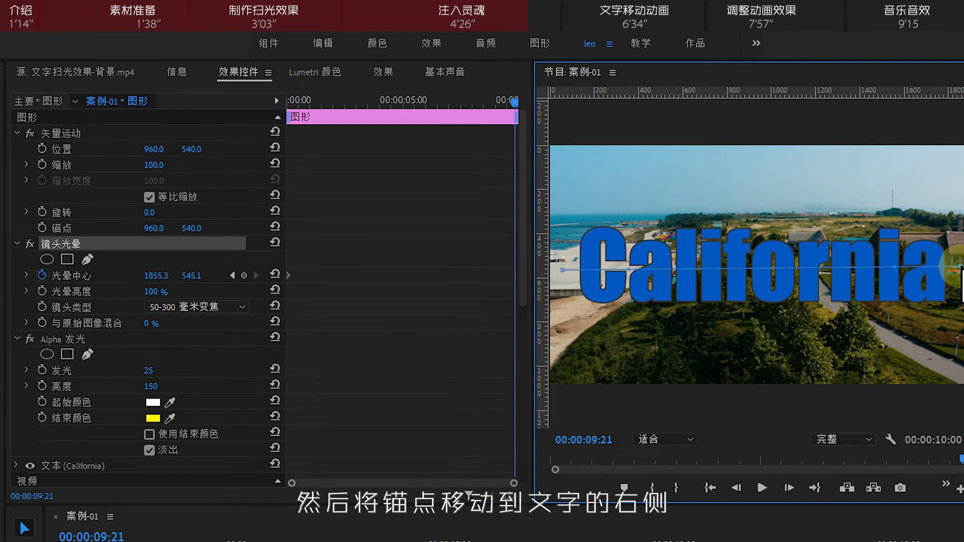
Enlarge the preview and play the sequence from the start to check the flare travelling across the title
key(Home)
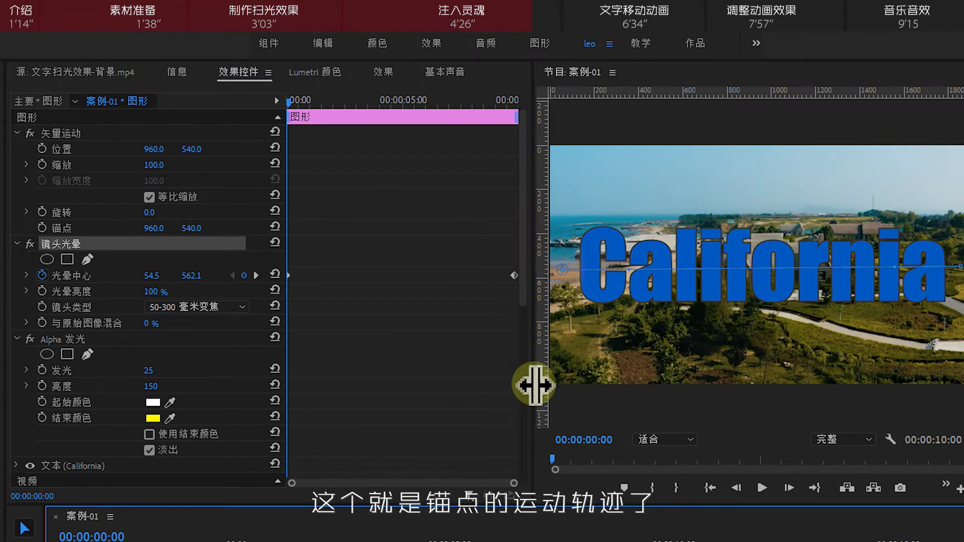
drag(527, 385, 346, 401)
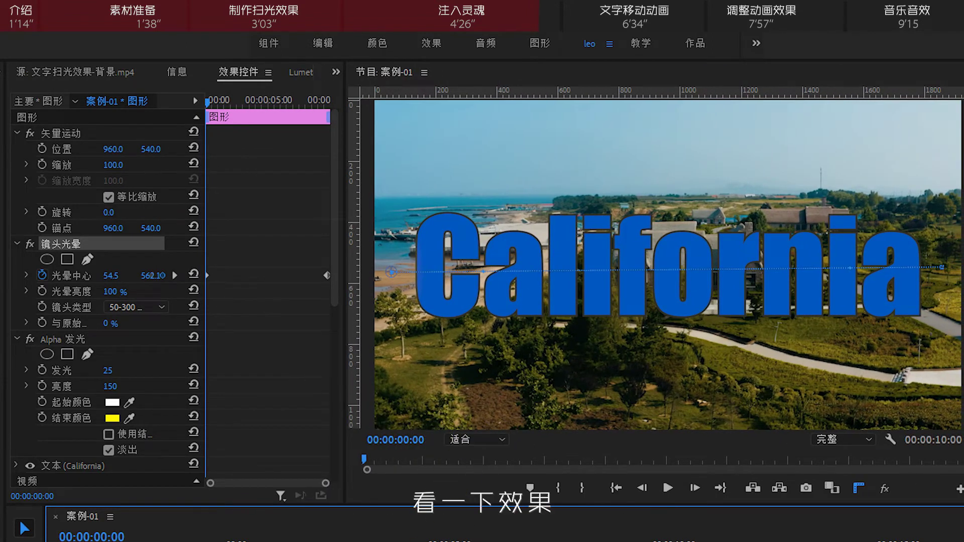
key(space)
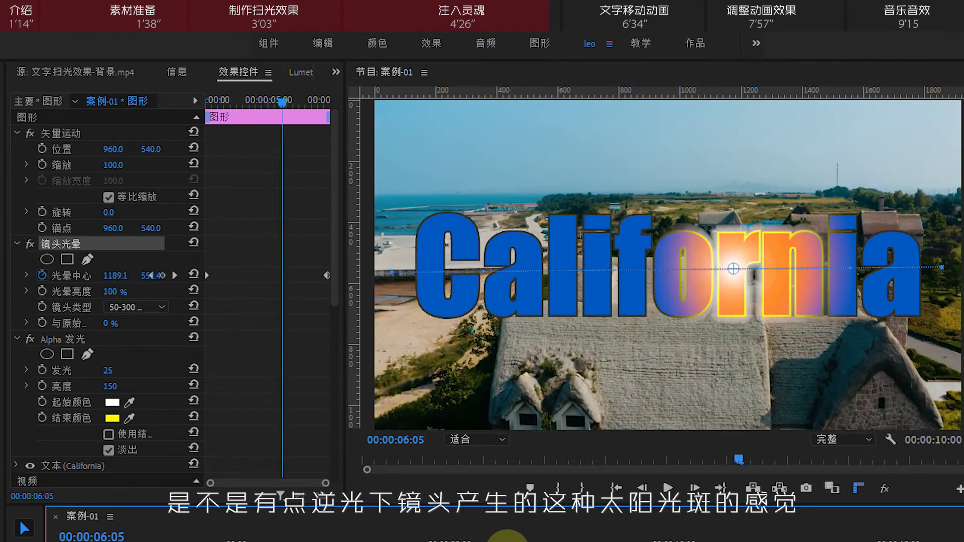
key(j)
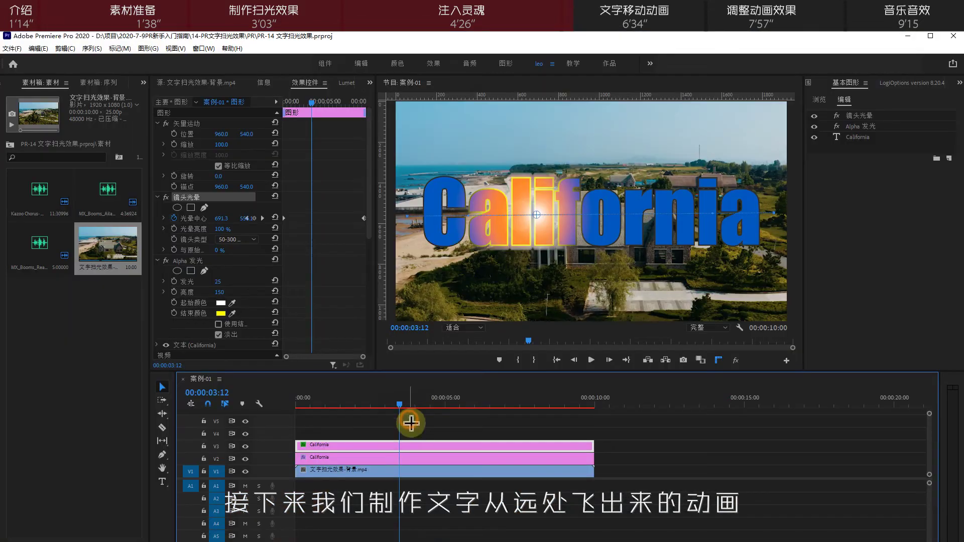
Nest the two California title clips on V2 and V3 together, keeping the suggested sequence name
drag(409, 419, 437, 463)
right_click(431, 447)
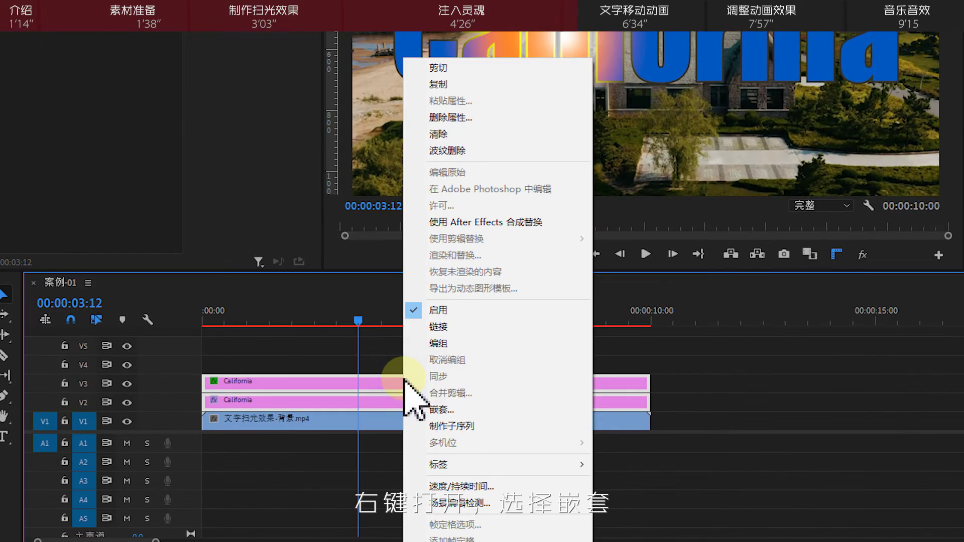
click(470, 410)
click(452, 188)
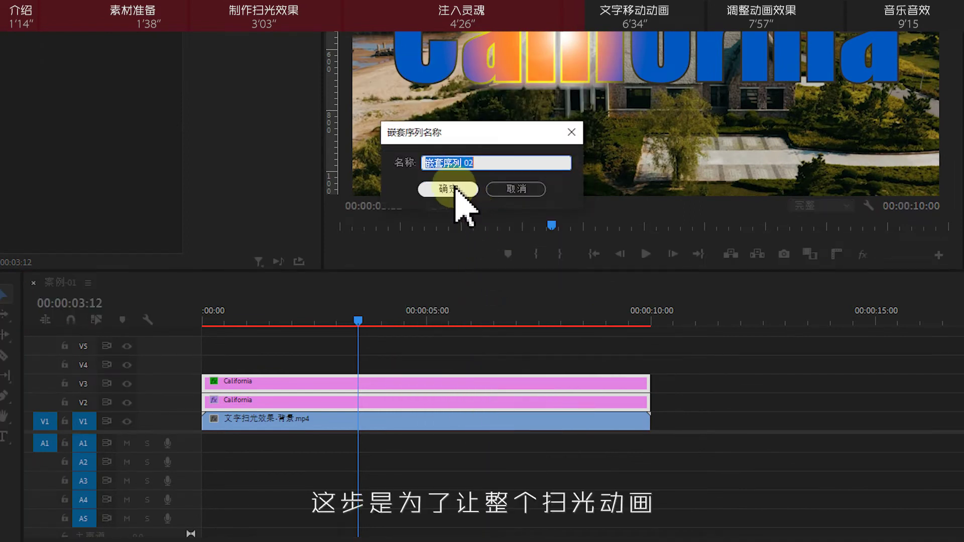
Select the nested title clip and start keyframing its position and scale at 00:00:00:00
click(380, 408)
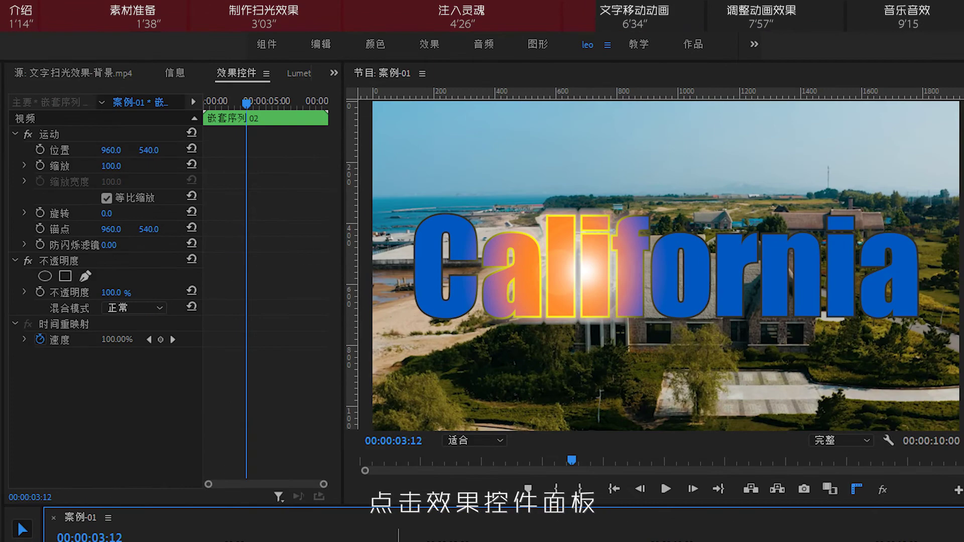
key(Home)
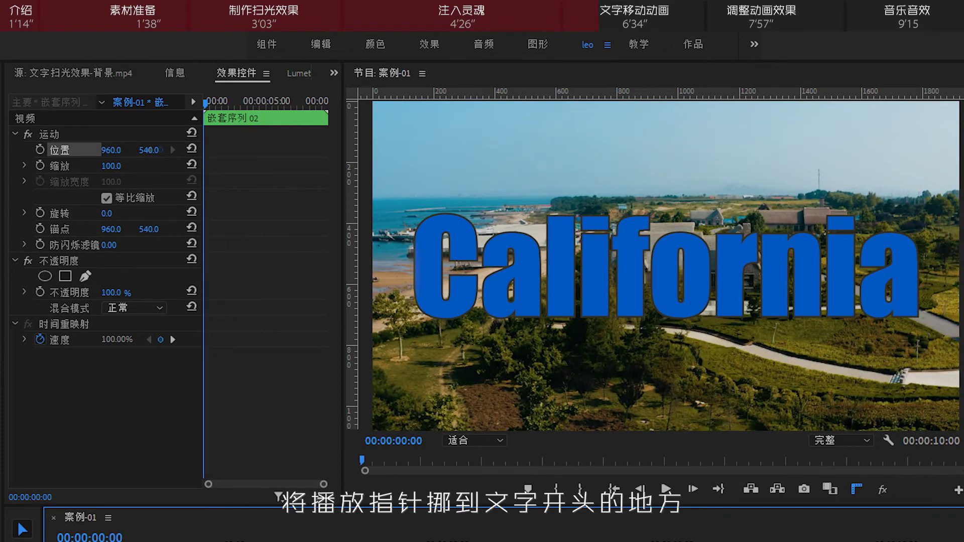
click(39, 149)
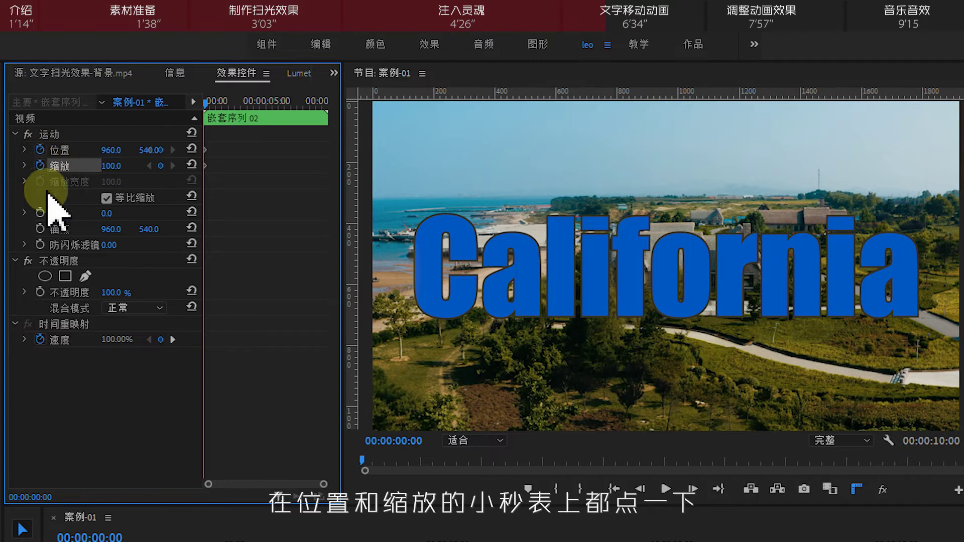
Add position and scale keyframes with the current values to the nested title at 00:00:00:19
drag(213, 534, 258, 536)
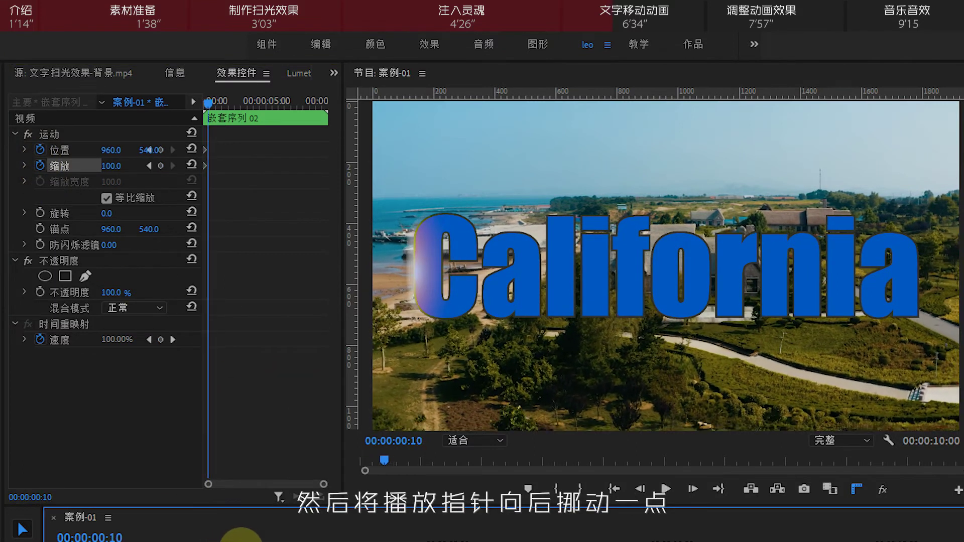
drag(342, 195, 506, 205)
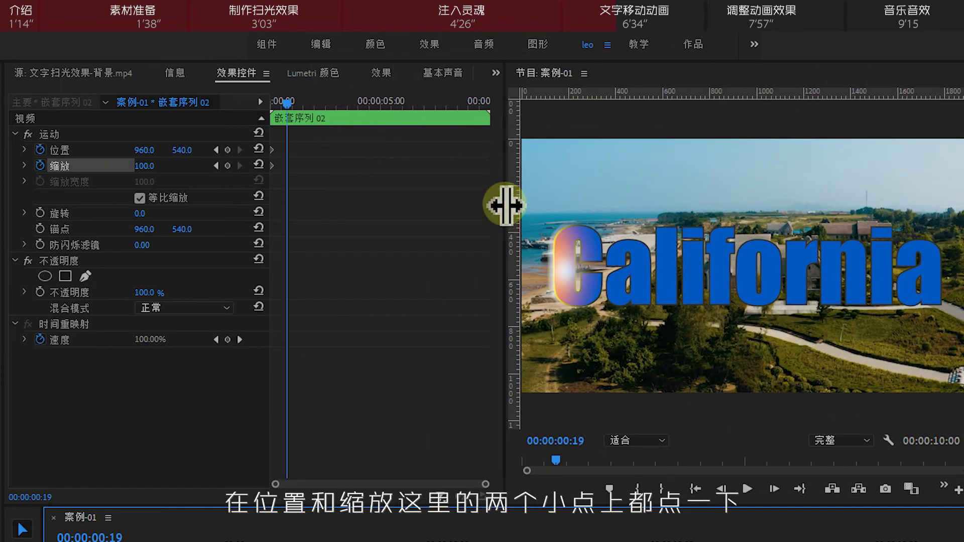
click(227, 149)
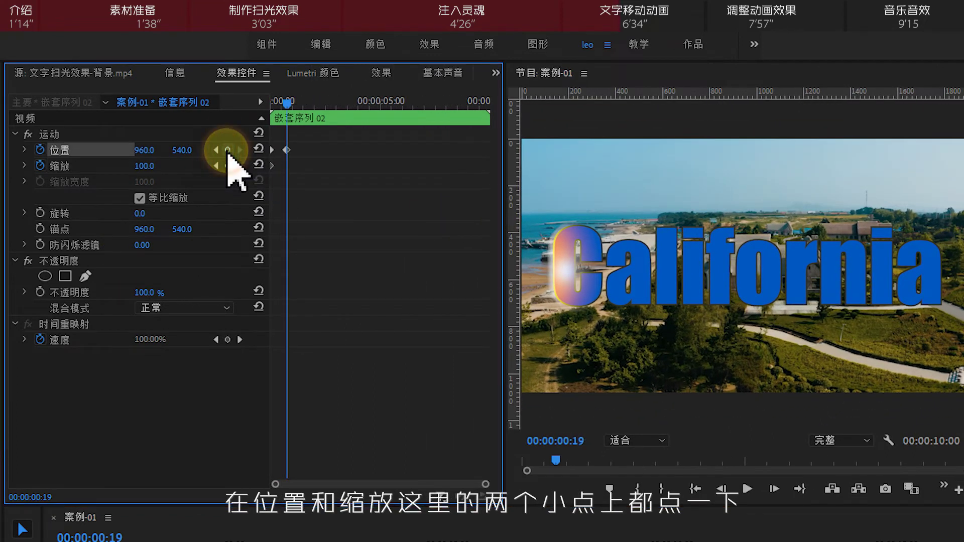
click(227, 166)
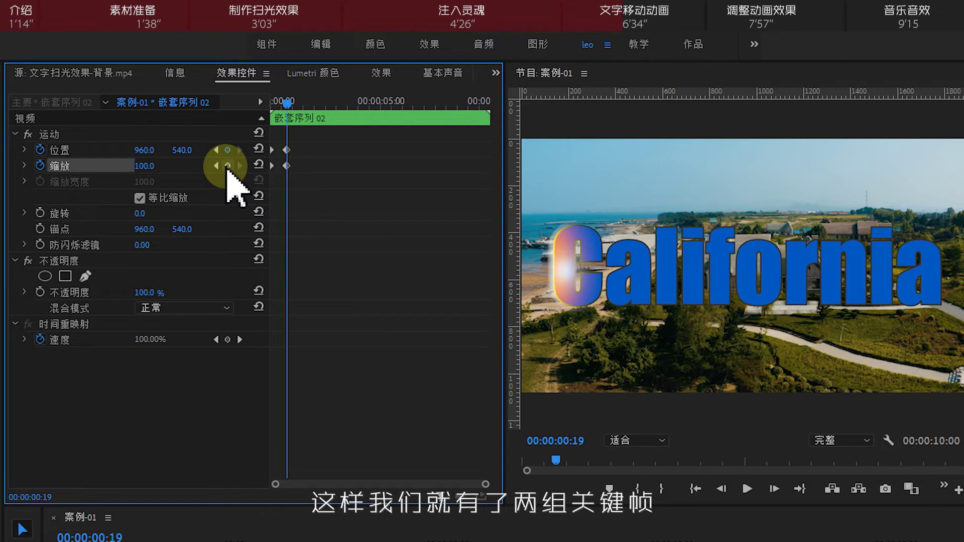
At the first keyframe, set the nested title's scale to 1 and raise its vertical position to the horizon, at about 290
click(216, 150)
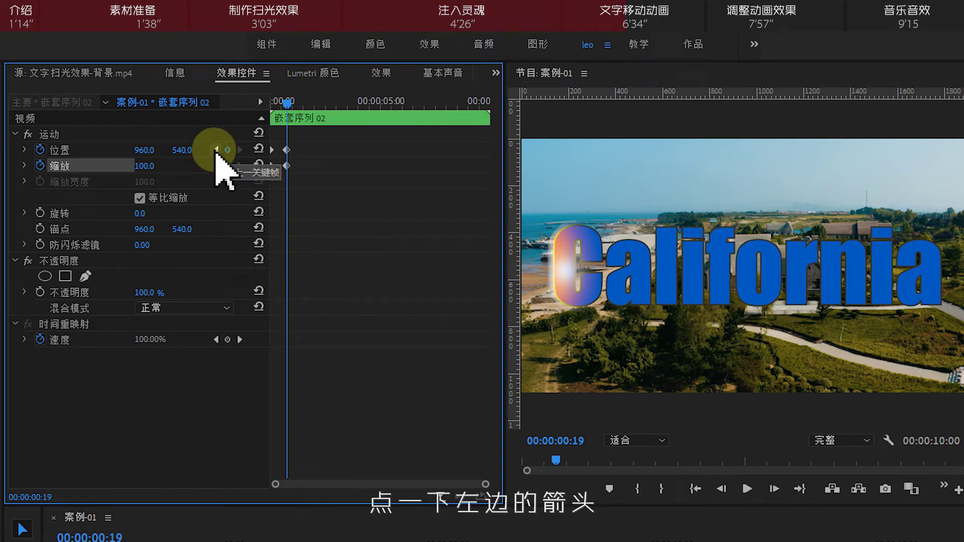
click(217, 150)
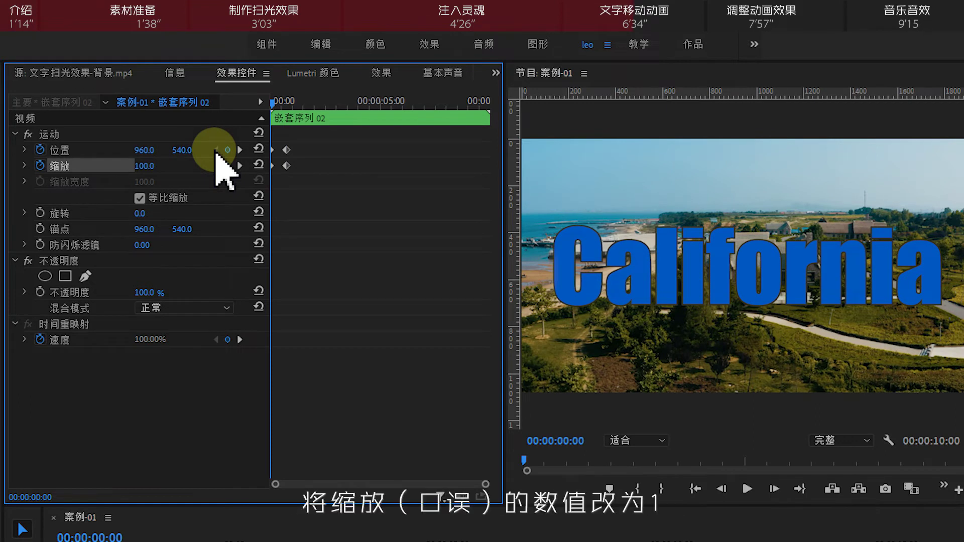
click(146, 166)
key(Return)
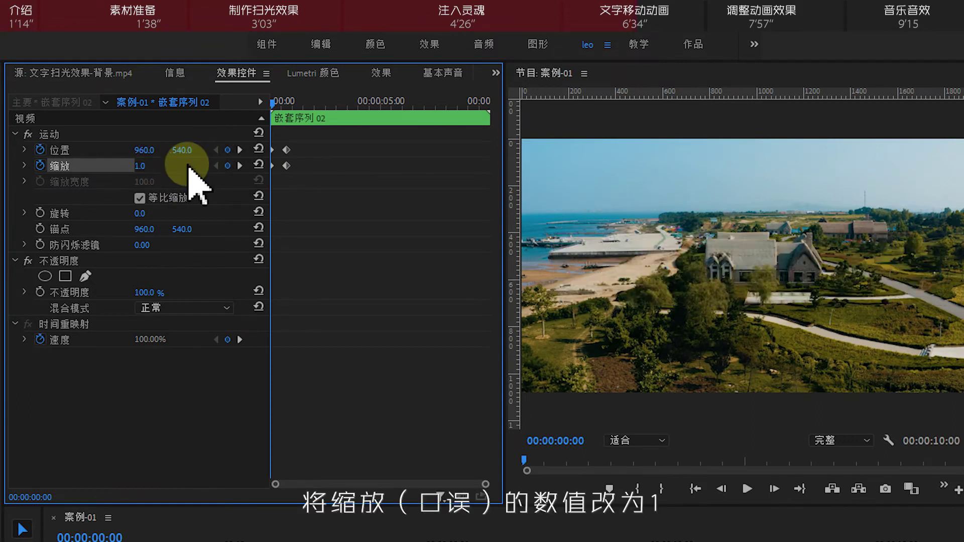
click(181, 150)
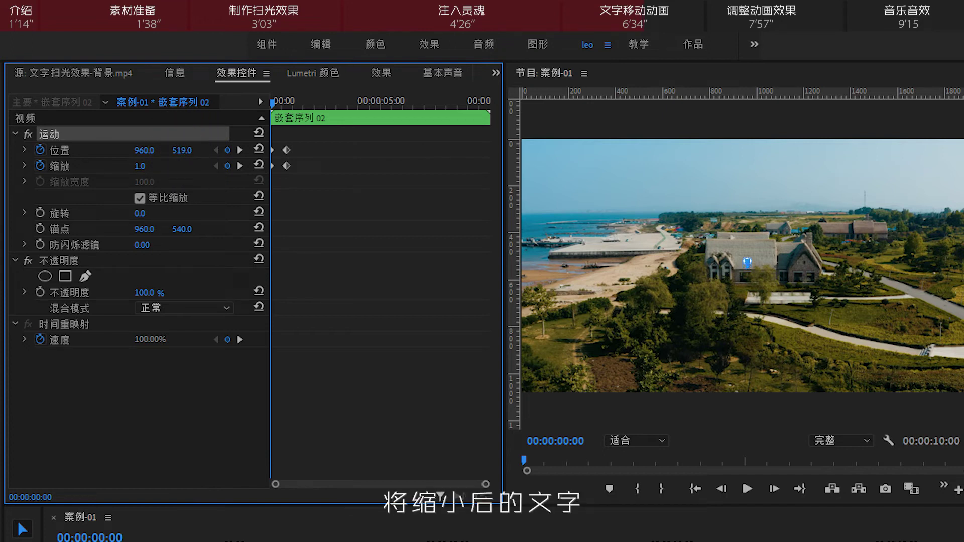
drag(182, 150, 168, 150)
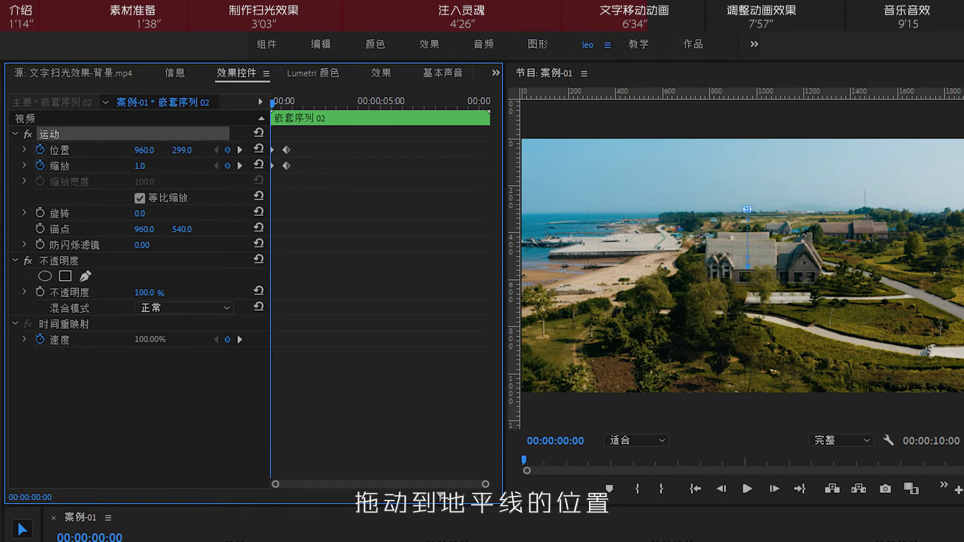
Add position and scale keyframes to the nested title at 00:00:08:09 and 00:00:09:08, and reduce the scale at the last one
key(space)
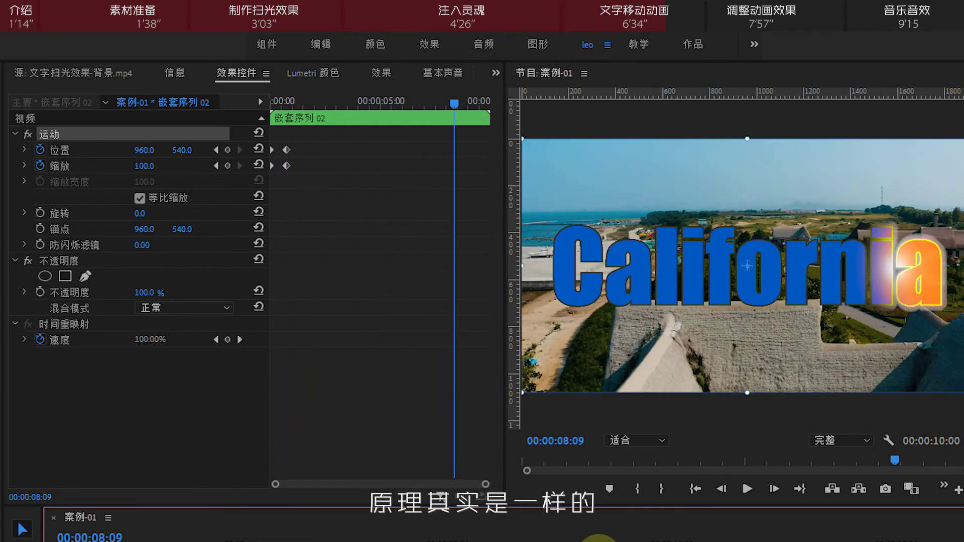
click(258, 195)
key(space)
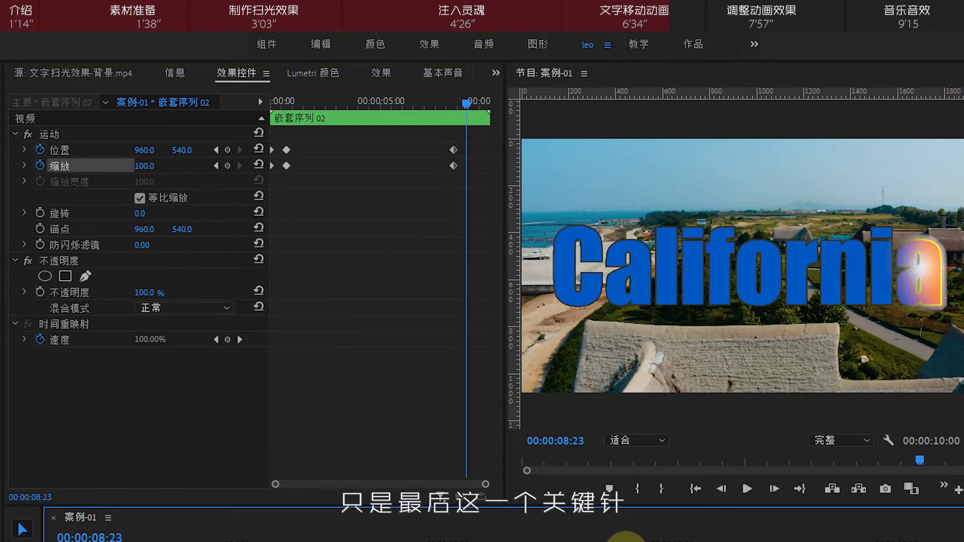
click(227, 149)
click(228, 166)
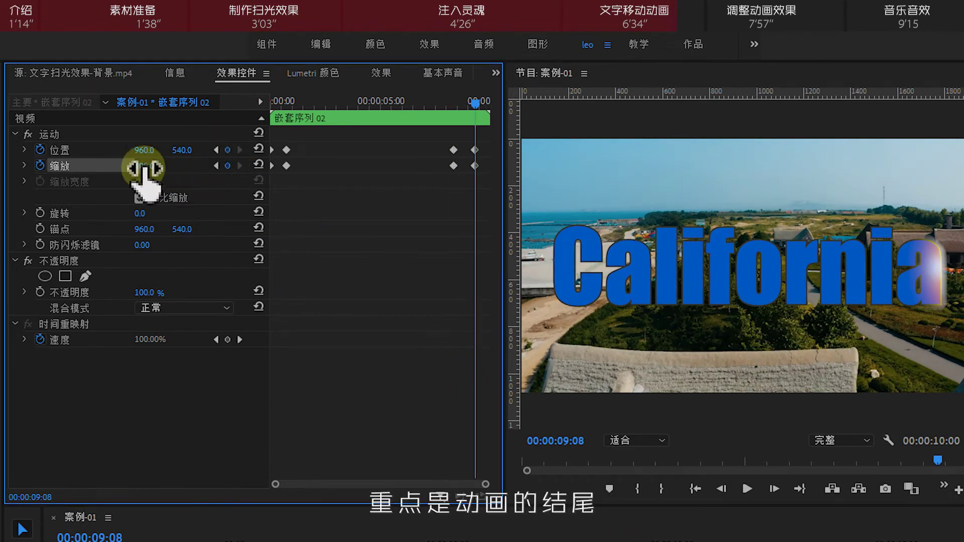
mouse_move(143, 166)
mouse_down()
mouse_move(322, 166)
mouse_move(134, 171)
mouse_up()
Scrub and play the sequence to check the title's fly-in and fly-out
drag(854, 541, 55, 541)
key(space)
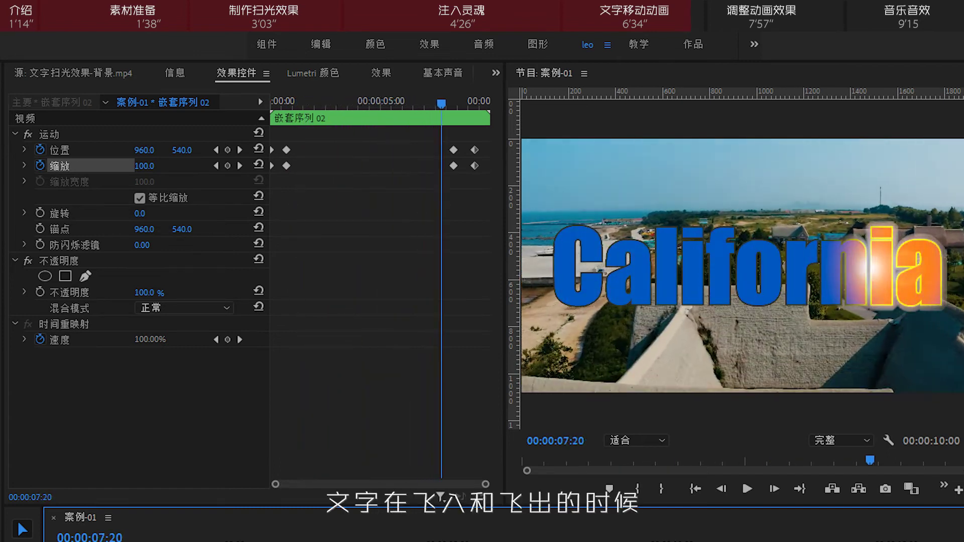
drag(903, 541, 89, 541)
key(space)
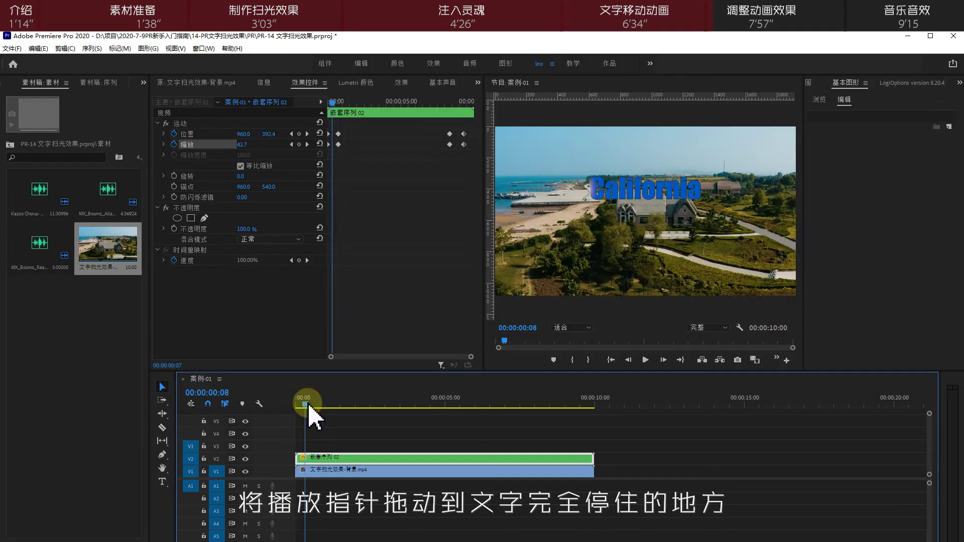
Park the playhead at 00:00:00:23, where the title has settled, open the nested sequence and select its V3 title clip
drag(306, 401, 323, 405)
click(327, 458)
double_click(327, 458)
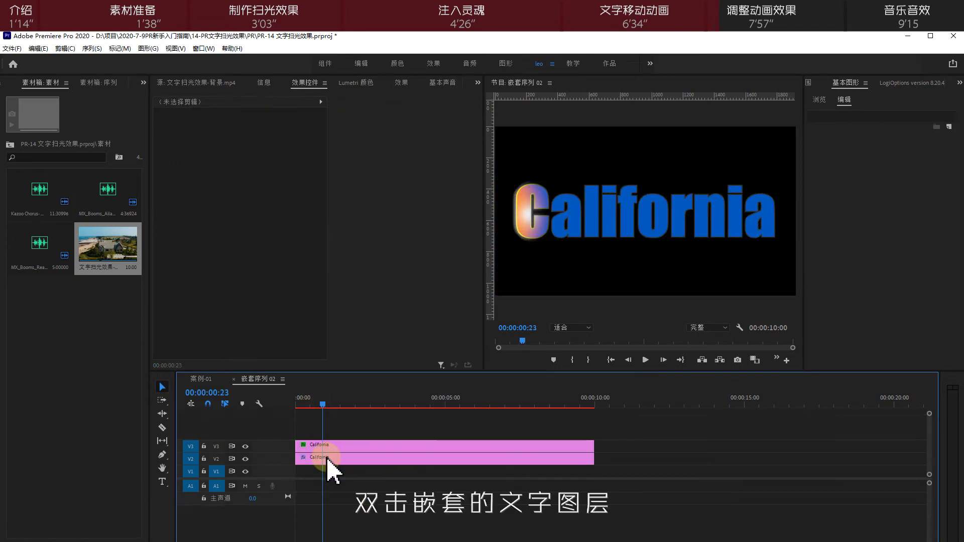
click(334, 445)
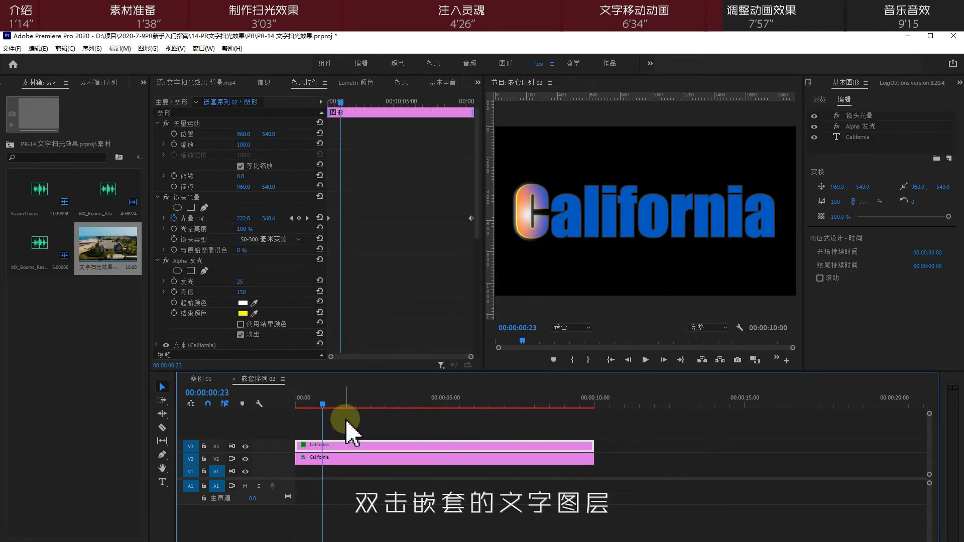
Move the first keyframes of the lens flare centre and the mask path to the playhead at 00:00:00:23
click(382, 286)
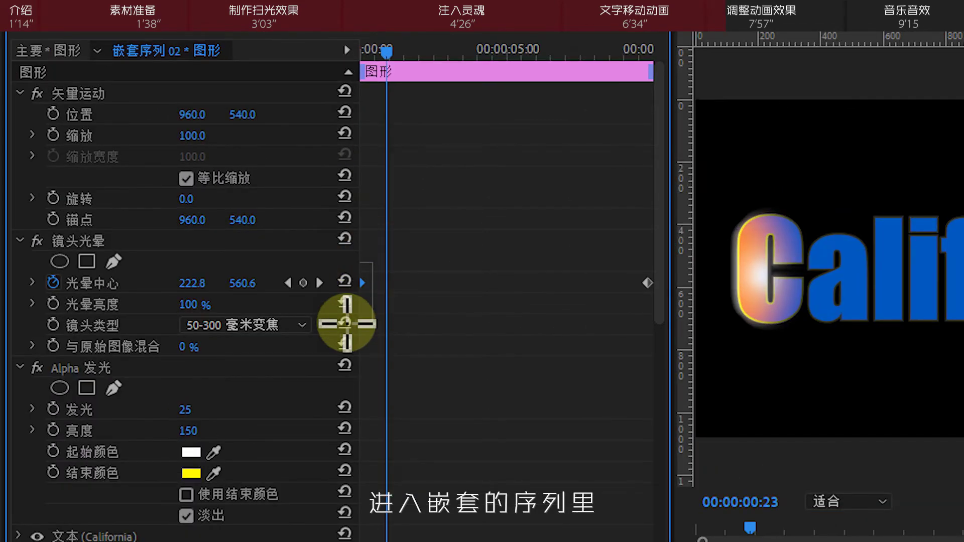
drag(673, 318, 814, 299)
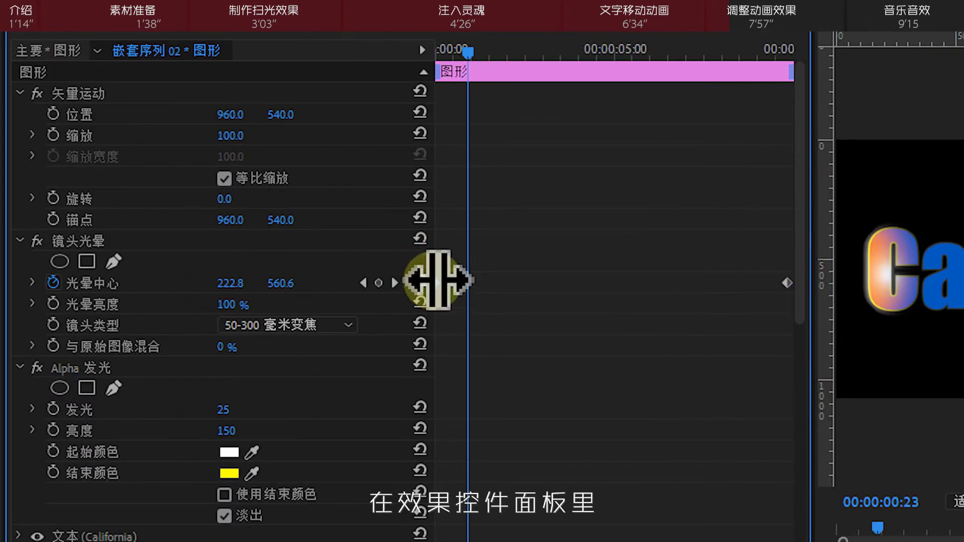
click(439, 283)
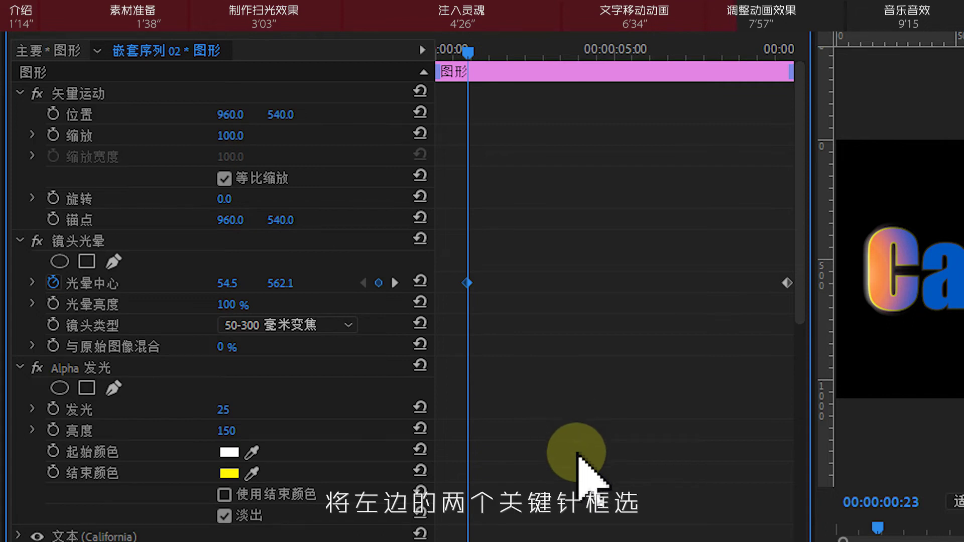
drag(800, 321, 803, 537)
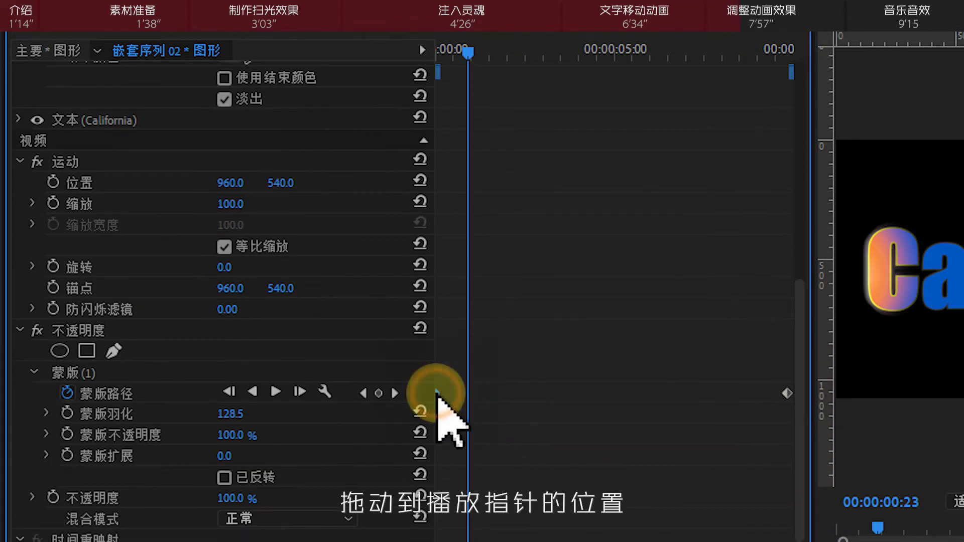
drag(437, 393, 468, 394)
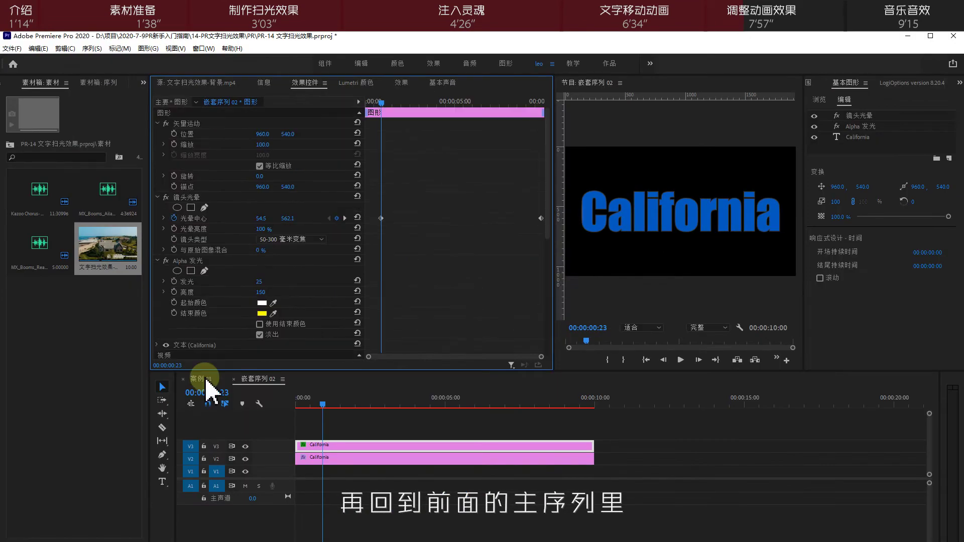
Park the playhead at 00:00:08:05 in 案例-01, reopen the nested sequence and pull the last light-sweep keyframes to that time
click(207, 381)
drag(323, 402, 566, 402)
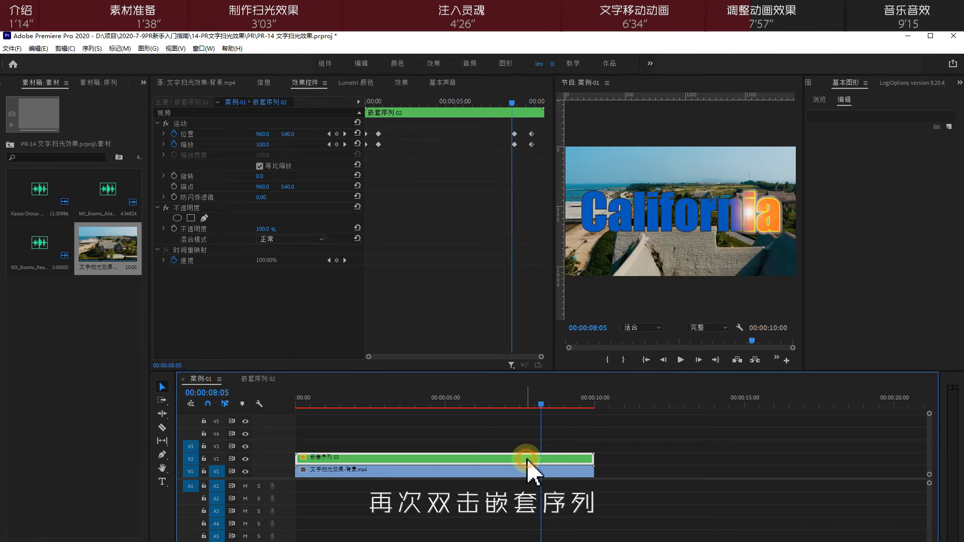
double_click(527, 459)
drag(534, 211, 542, 333)
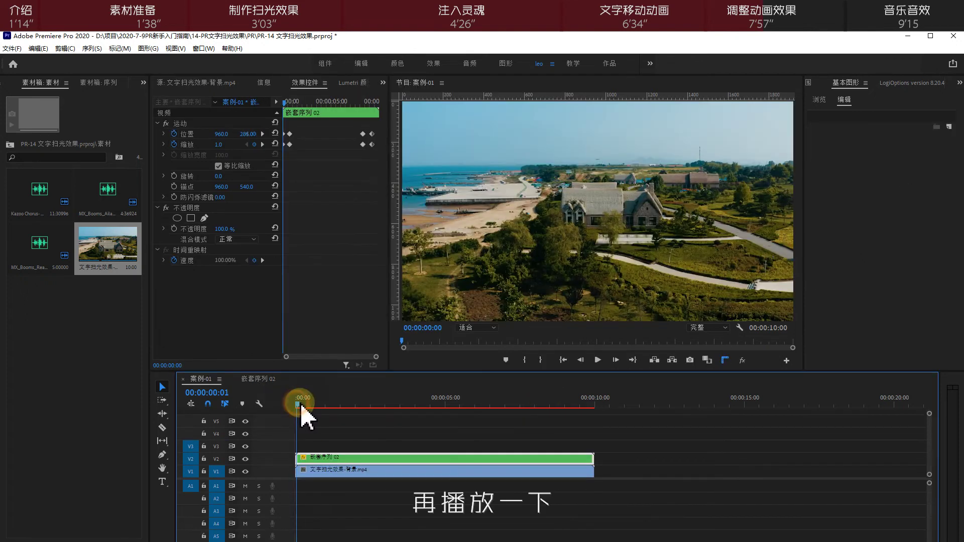
Set the temporal interpolation of the nested sequence's first position and scale keyframes to Ease In (缓入)
drag(297, 402, 354, 410)
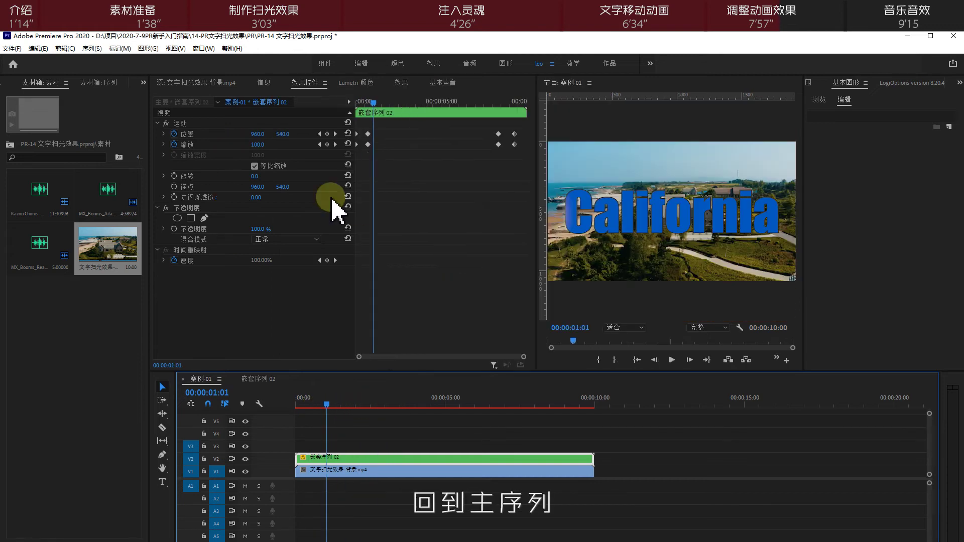
click(441, 355)
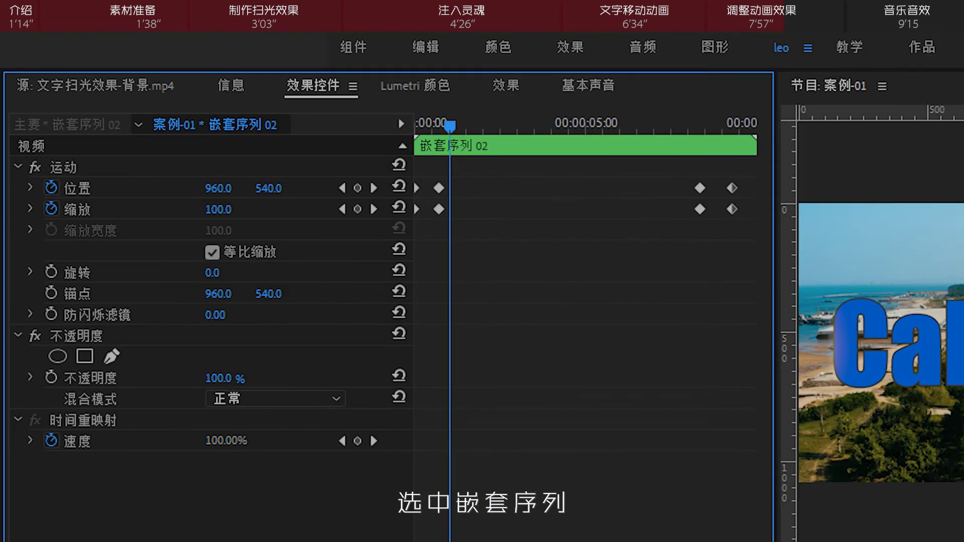
click(440, 238)
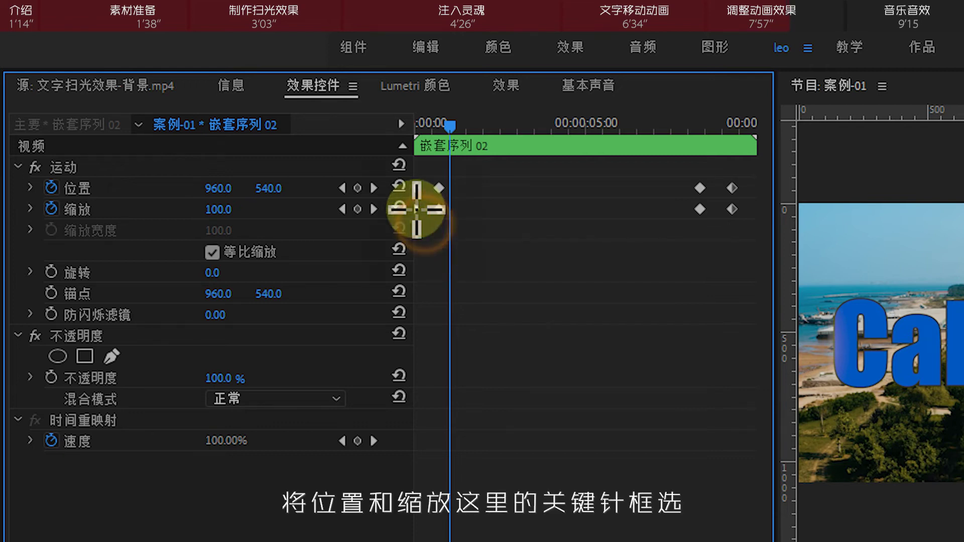
drag(402, 158, 436, 256)
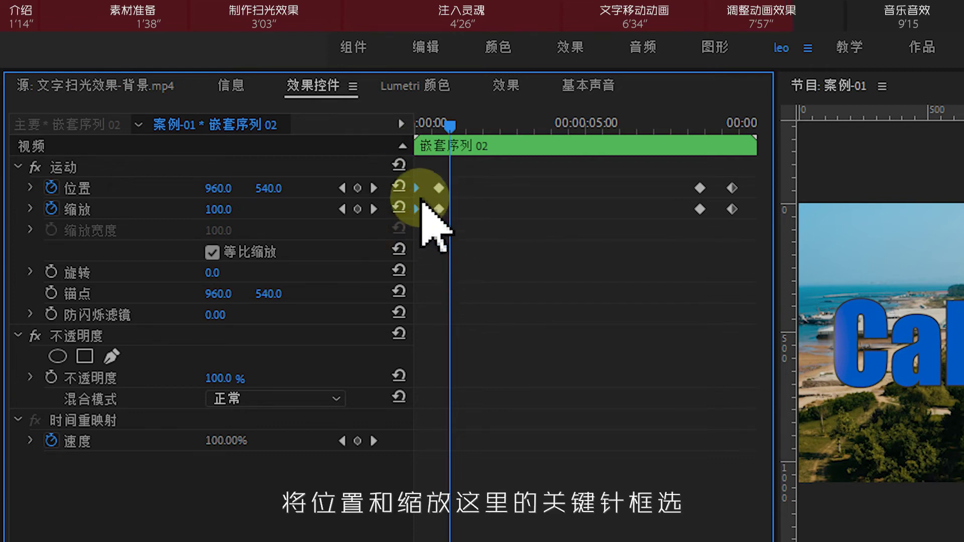
right_click(419, 191)
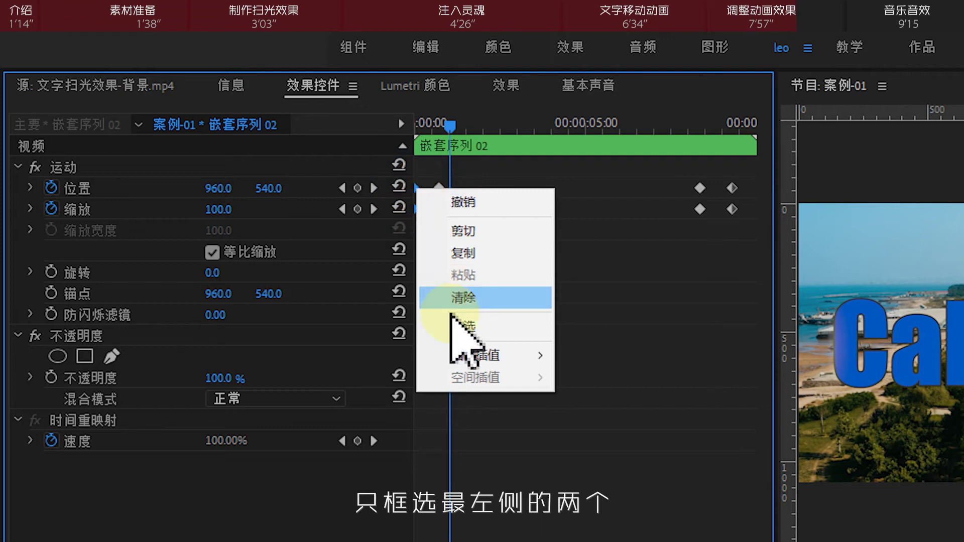
click(475, 354)
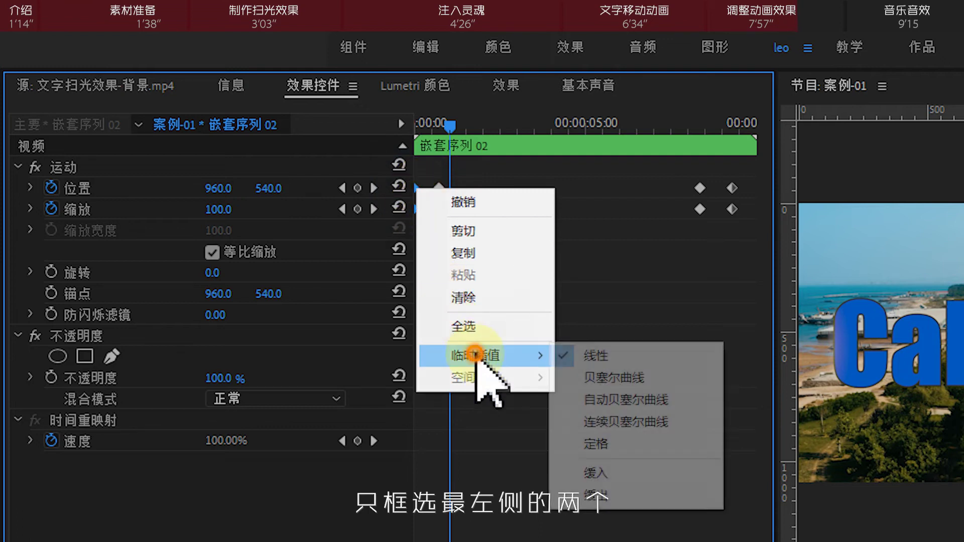
click(611, 472)
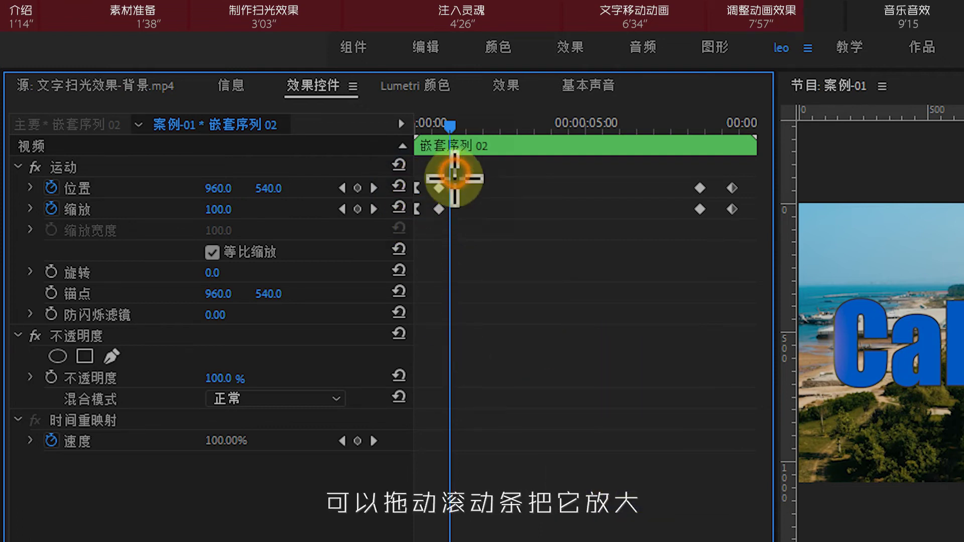
Set the temporal interpolation of the second position and scale keyframes, where the fly-in ends, to Ease Out (缓出)
drag(454, 177, 437, 248)
right_click(436, 188)
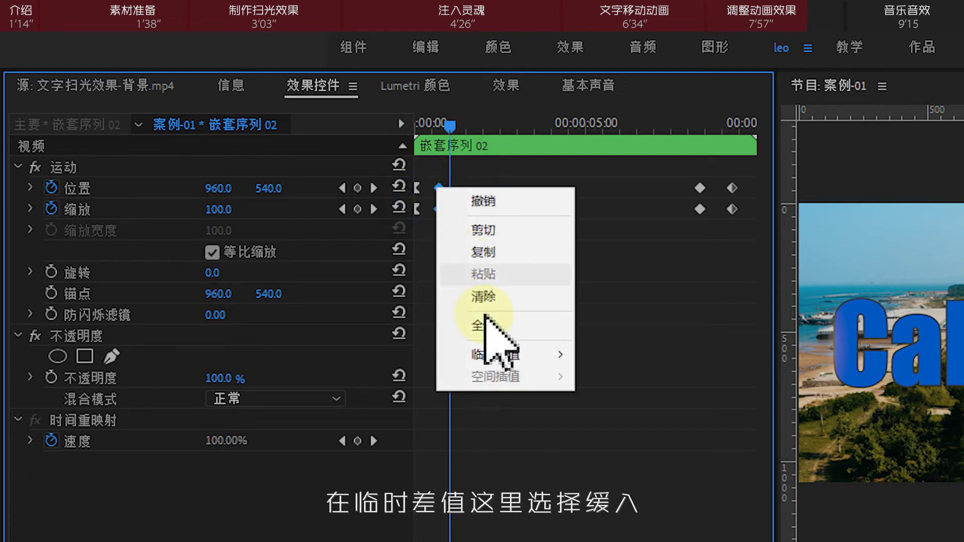
mouse_move(503, 357)
click(637, 491)
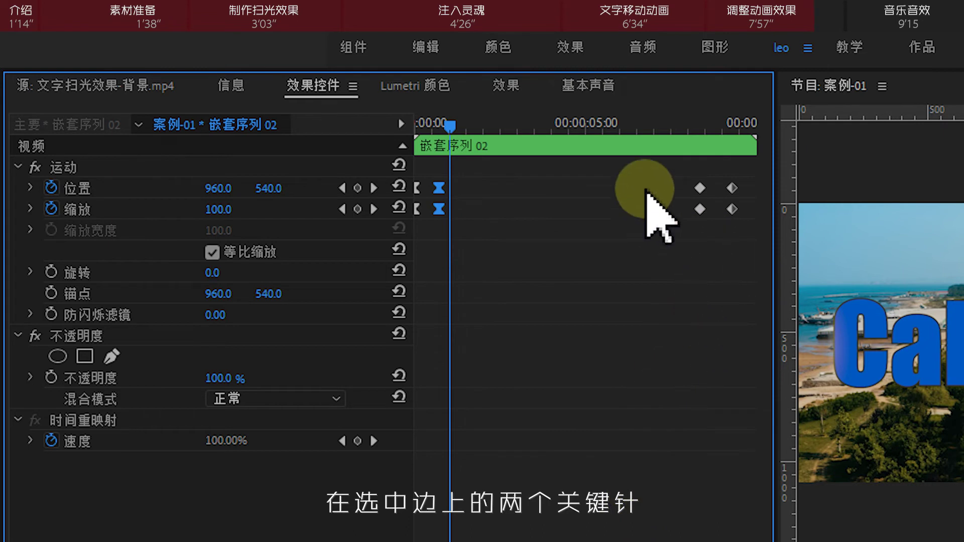
Set the temporal interpolation of the third position and scale keyframes, where the fly-out starts, to Ease In (缓入)
drag(684, 161, 716, 250)
right_click(700, 188)
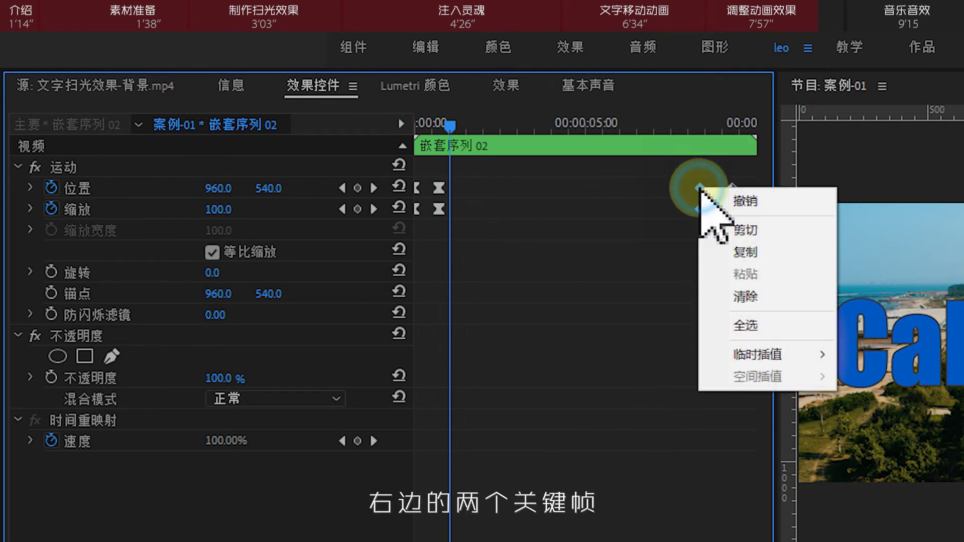
click(756, 355)
click(899, 473)
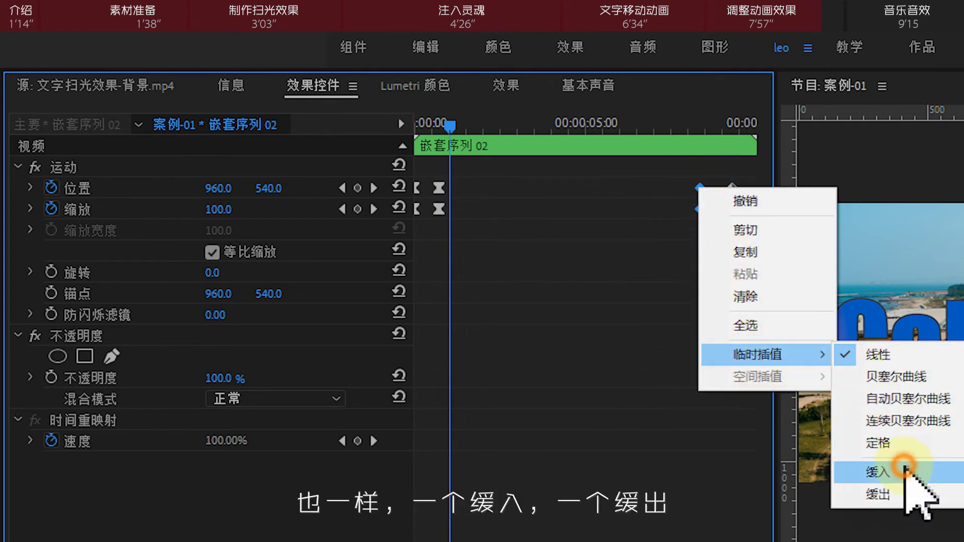
Set the last position and scale keyframes to Ease Out (缓出) temporal interpolation and play the sequence to check the motion
drag(723, 171, 751, 258)
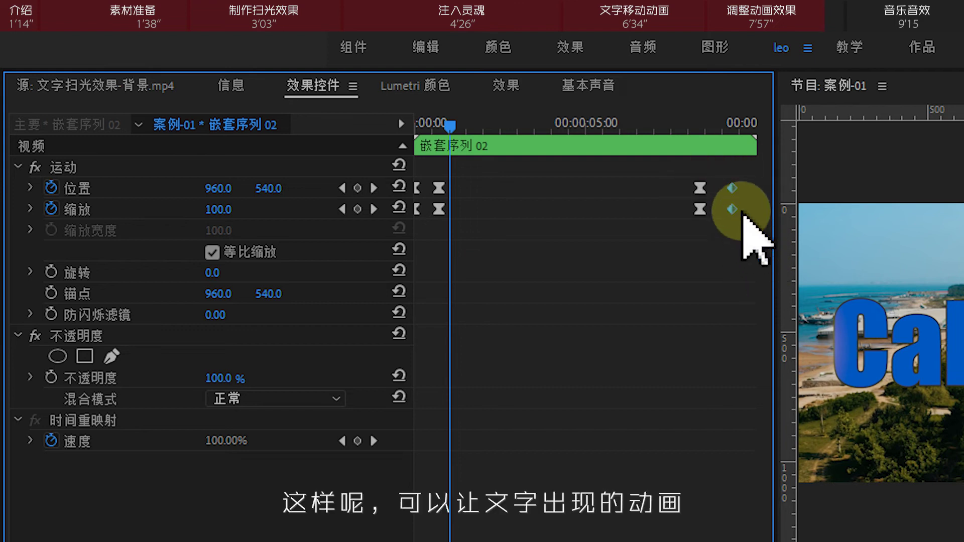
right_click(732, 188)
mouse_move(756, 355)
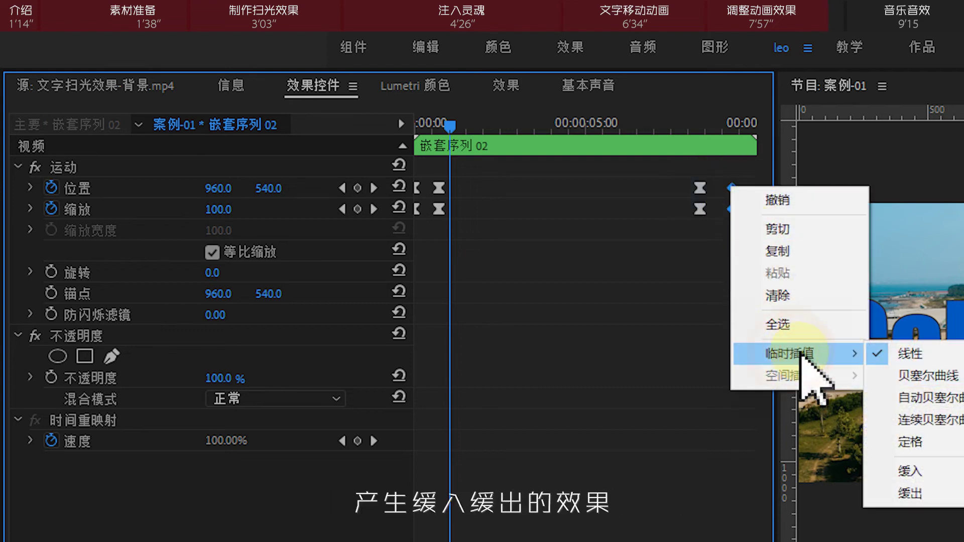
click(945, 495)
click(427, 380)
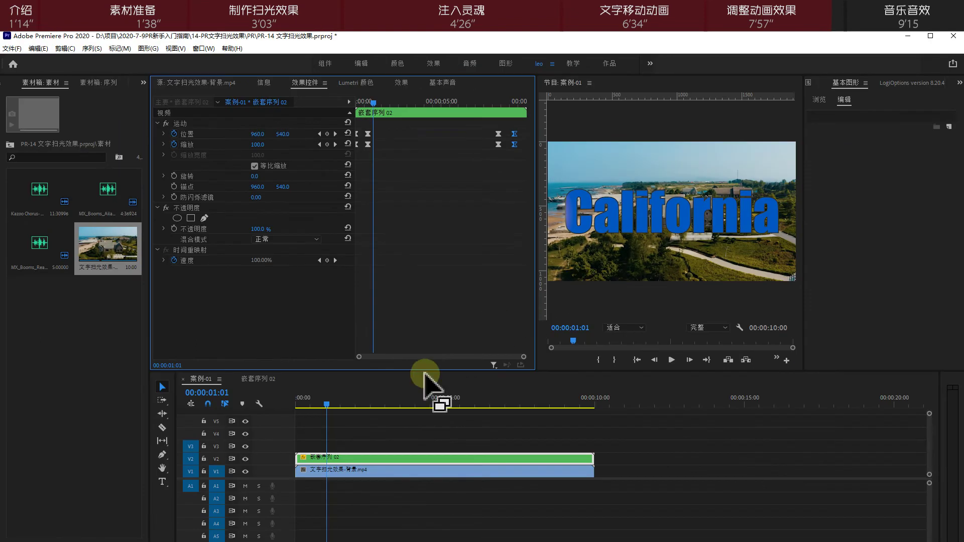
key(space)
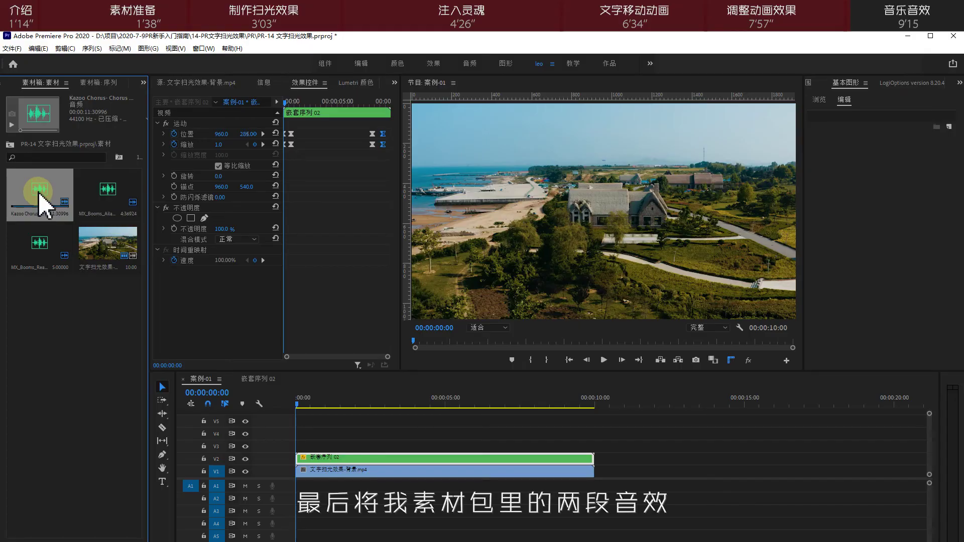
Preview the music clip and the two MX_Booms sound effects from the media bin
double_click(38, 192)
double_click(108, 191)
double_click(35, 249)
double_click(103, 201)
double_click(38, 249)
double_click(104, 190)
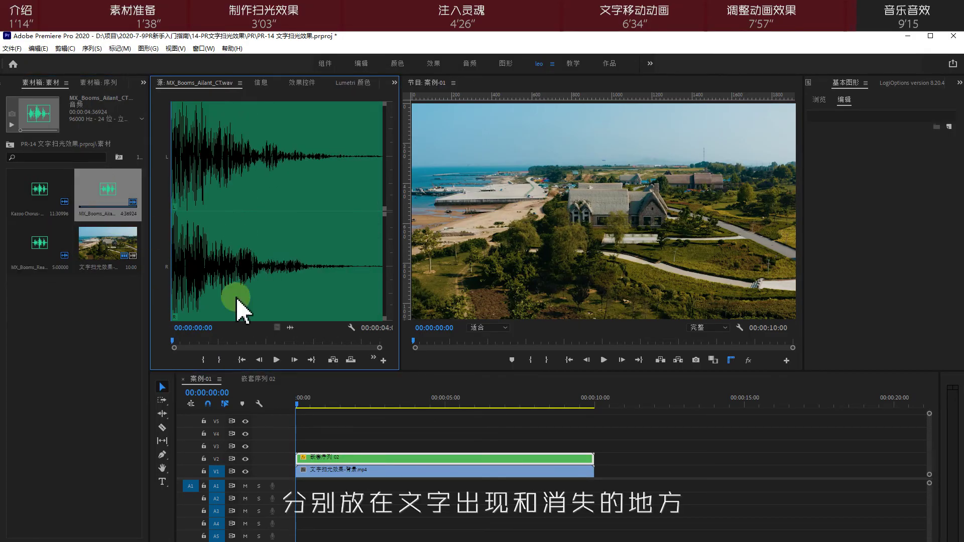
Place MX_Booms_Ailant_CT.wav at the start of A1 and MX_Booms_Real_CT.wav at 00:00:08:08, and play the sequence from the beginning
drag(304, 486, 298, 500)
drag(369, 402, 550, 402)
drag(60, 254, 561, 491)
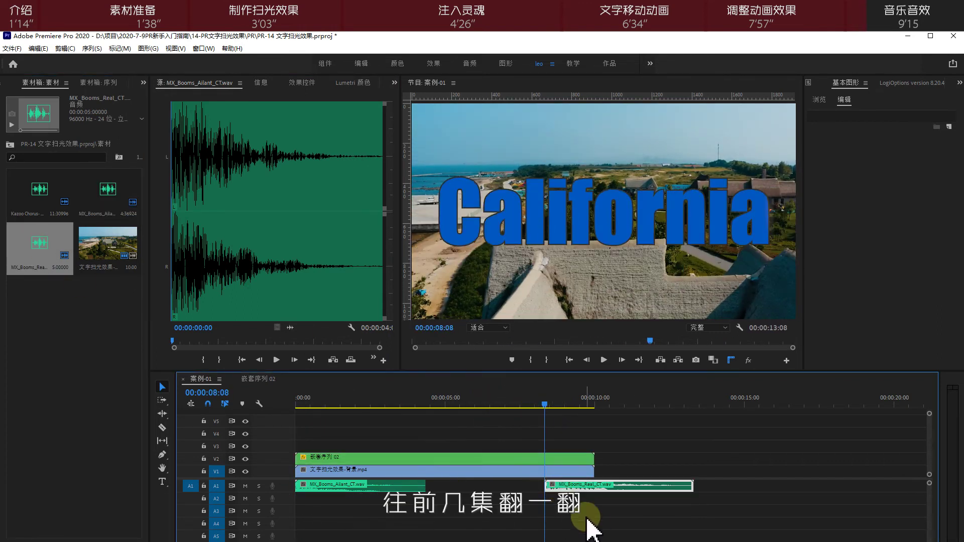
click(297, 401)
key(space)
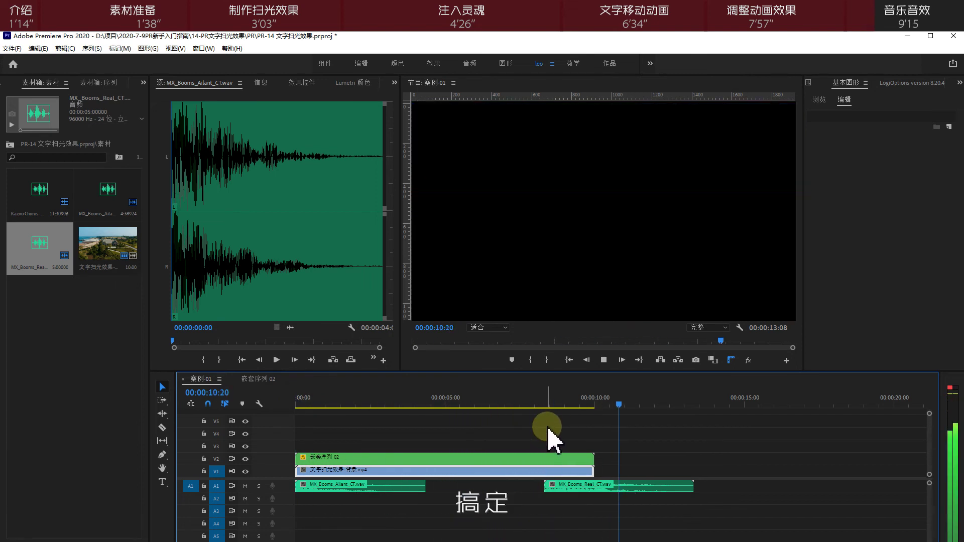
Open the music clip Kazoo Chorus- Chorus loop.mp3 and place it on track A2 from the sequence start
double_click(39, 198)
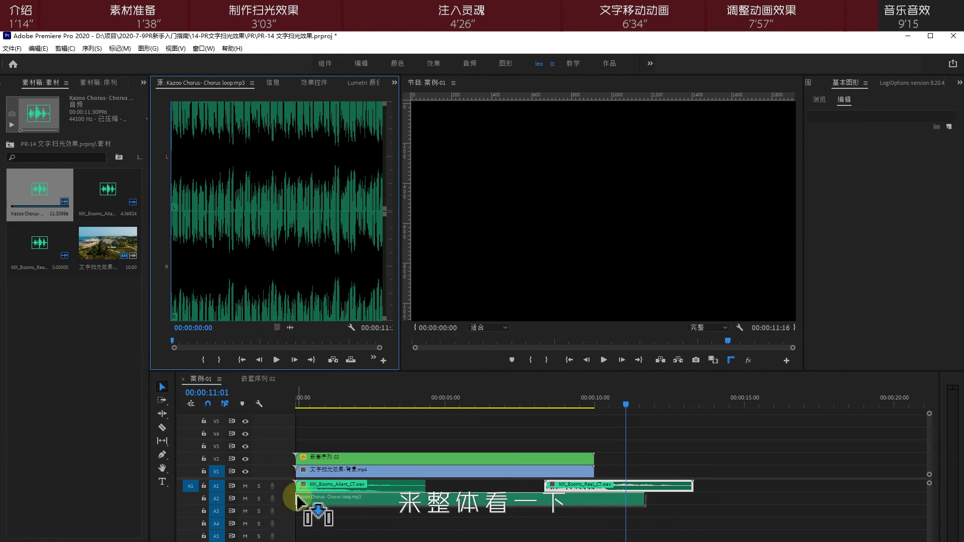